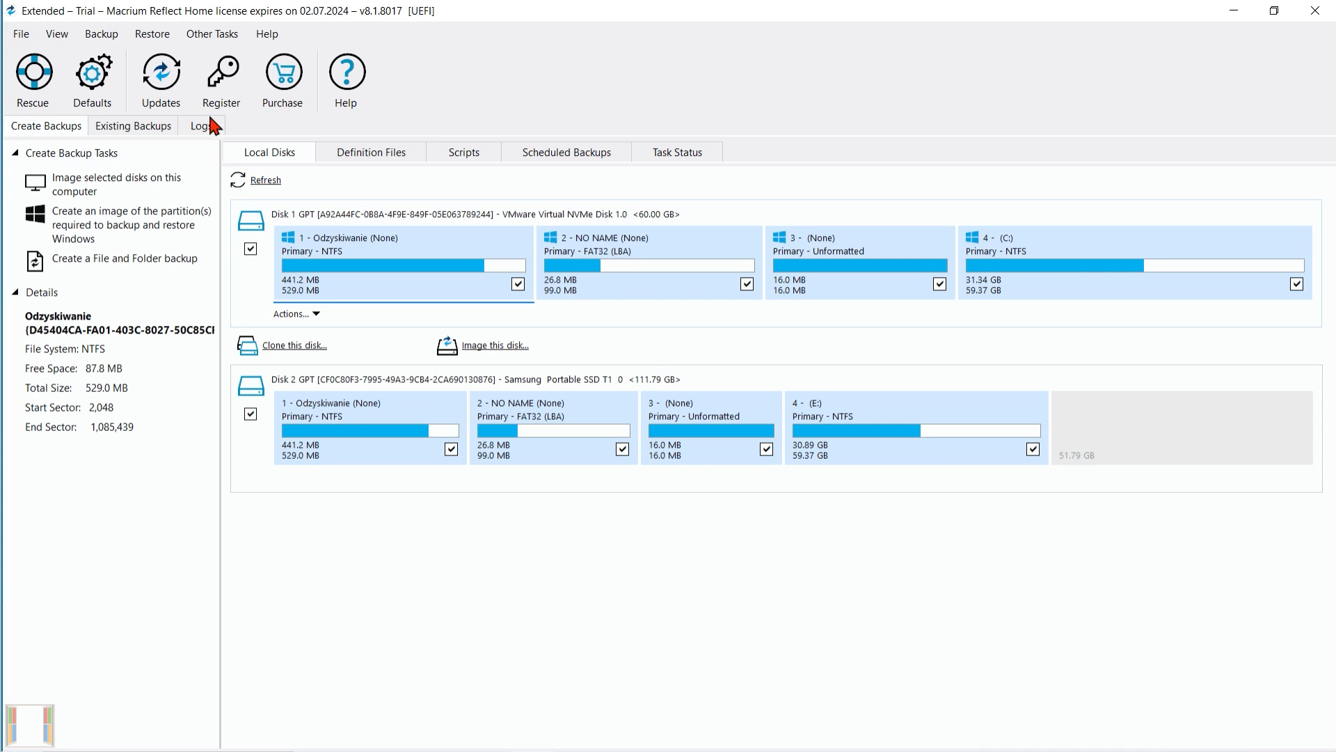
left_click(155, 34)
mouse_move(118, 40)
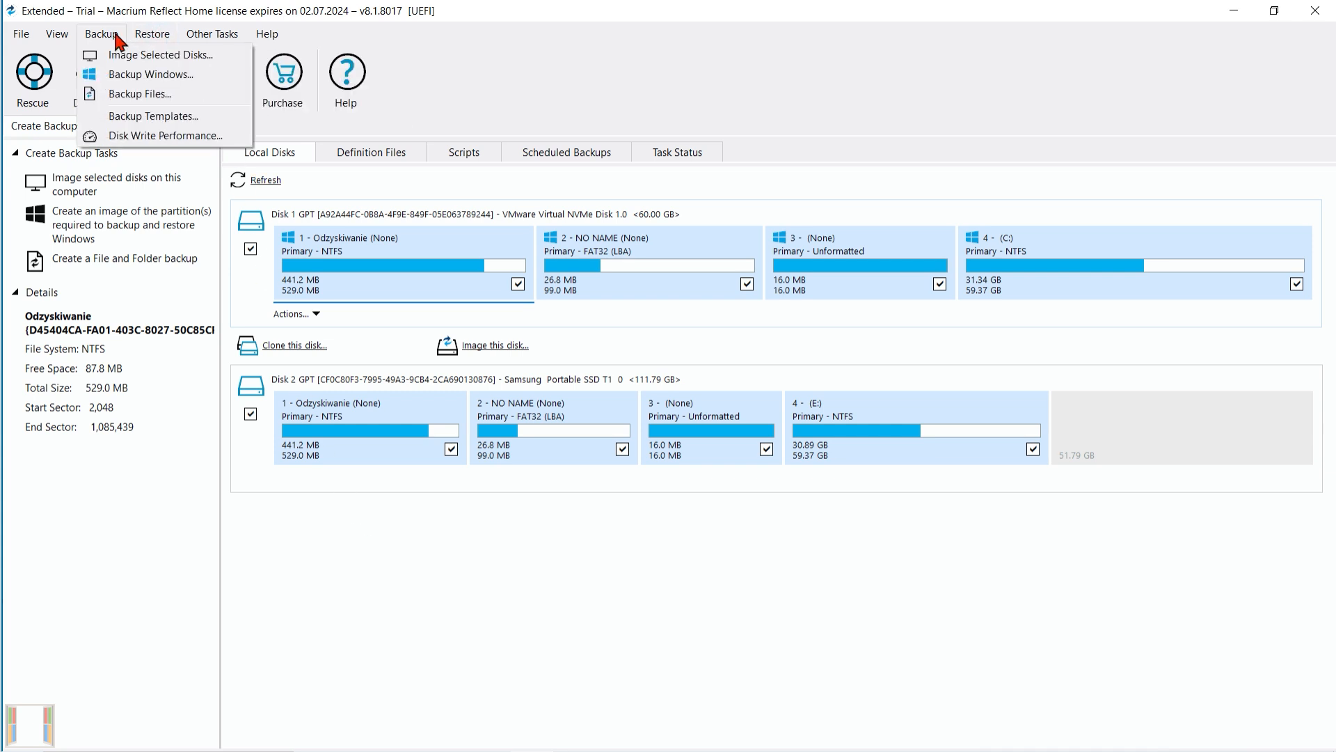
left_click(568, 103)
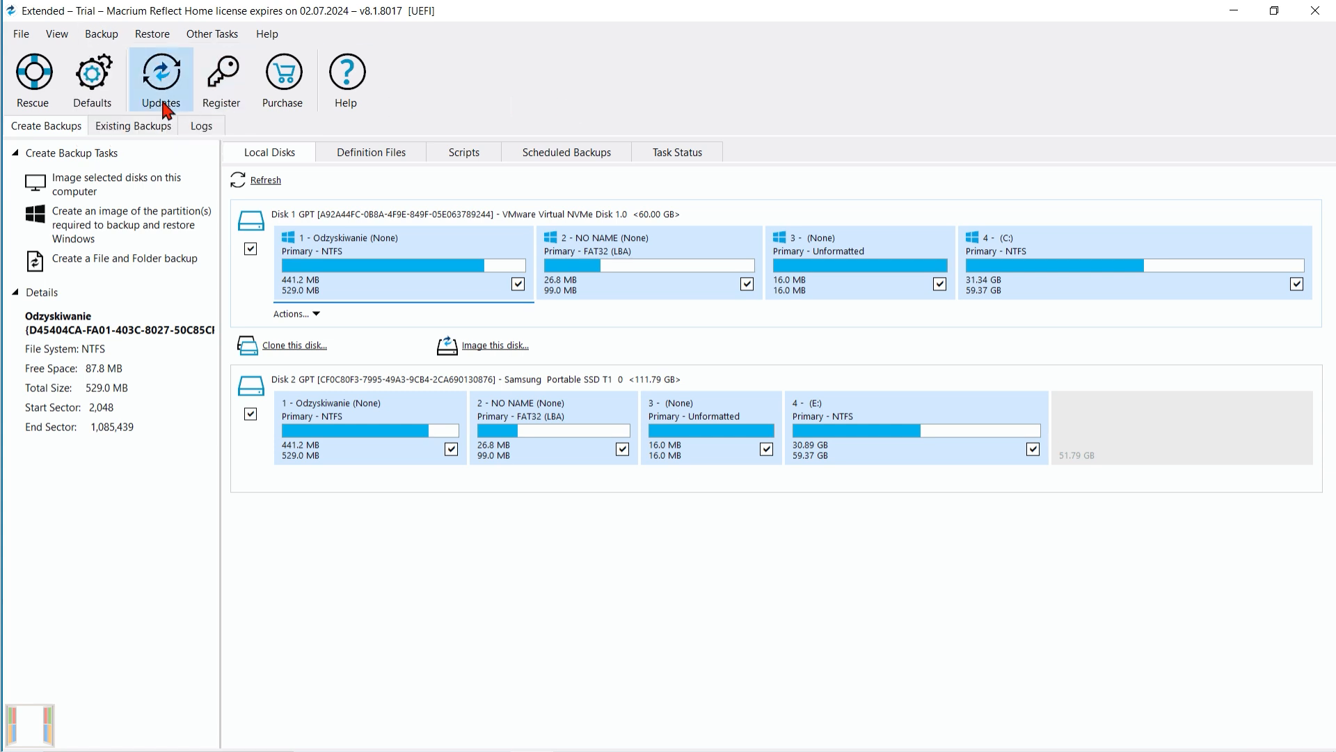
Open the rescue media builder and review the devices available for rescue media.
left_click(43, 101)
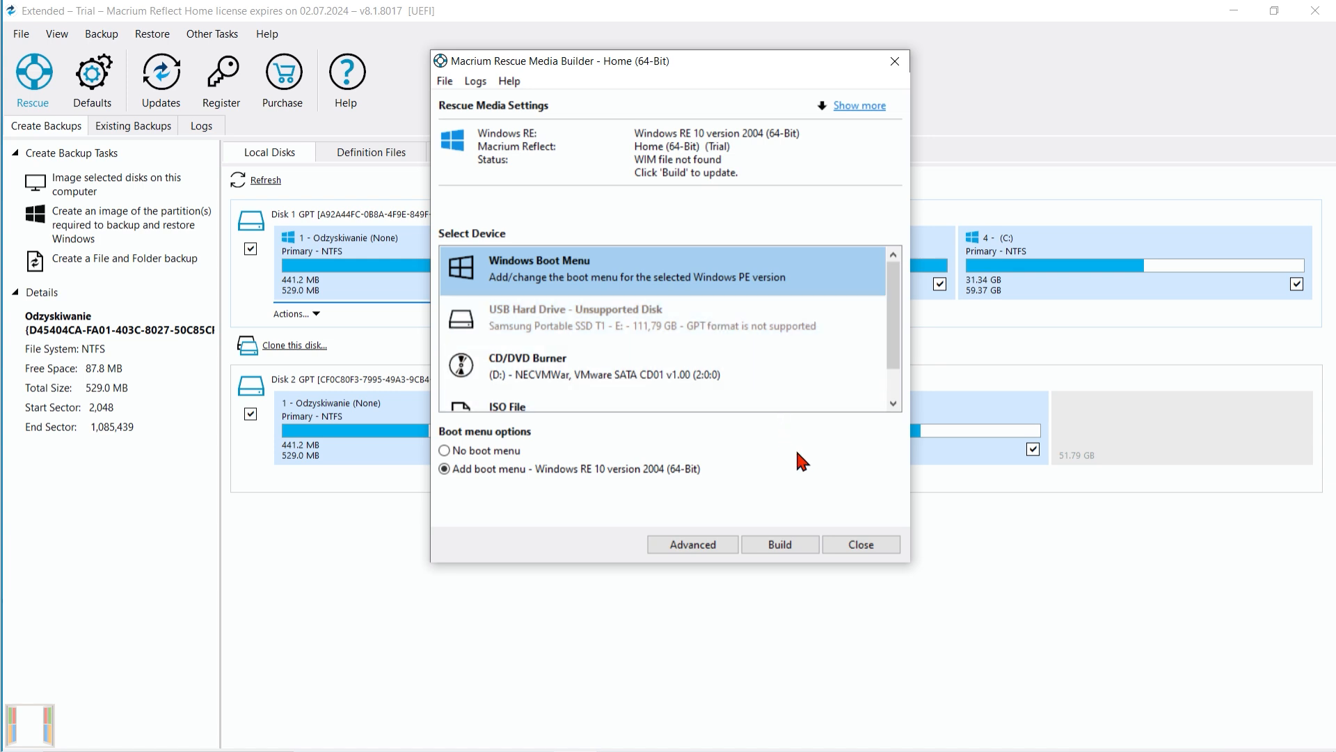
left_click_drag(898, 350, 894, 408)
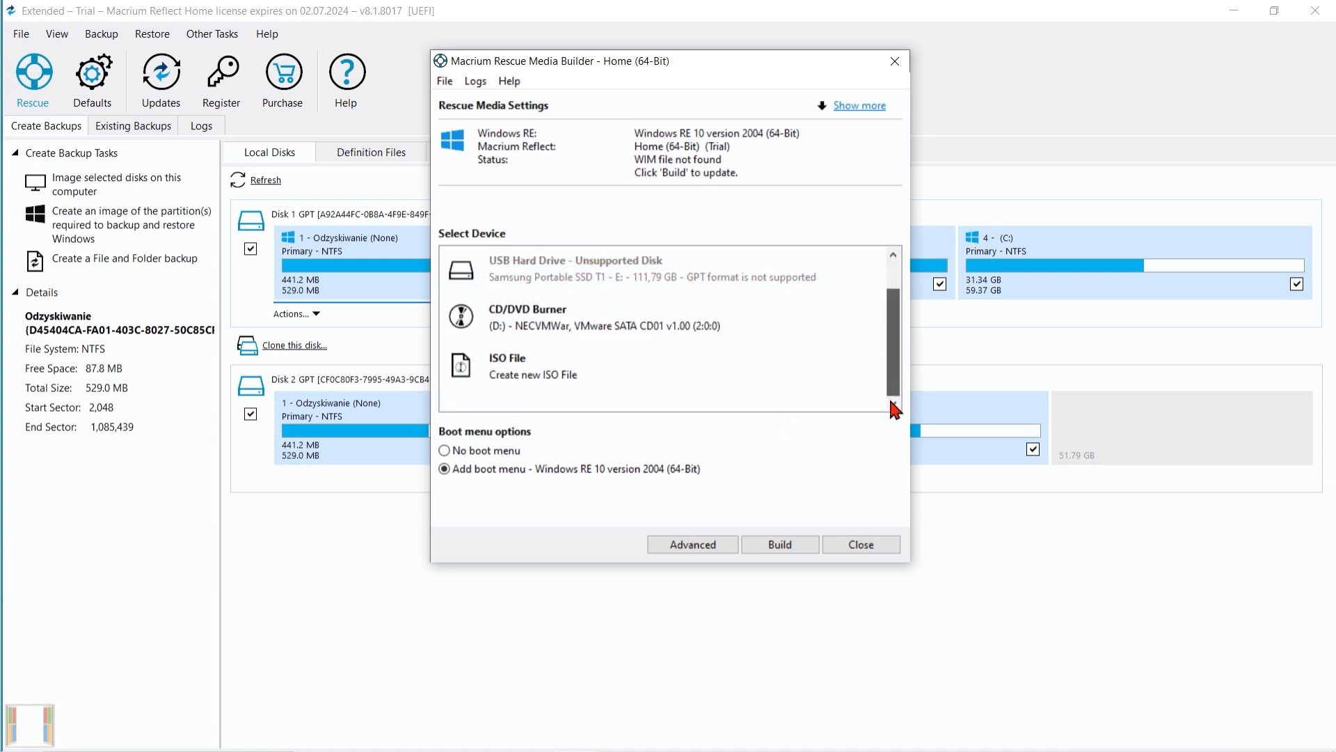
left_click_drag(894, 407, 895, 362)
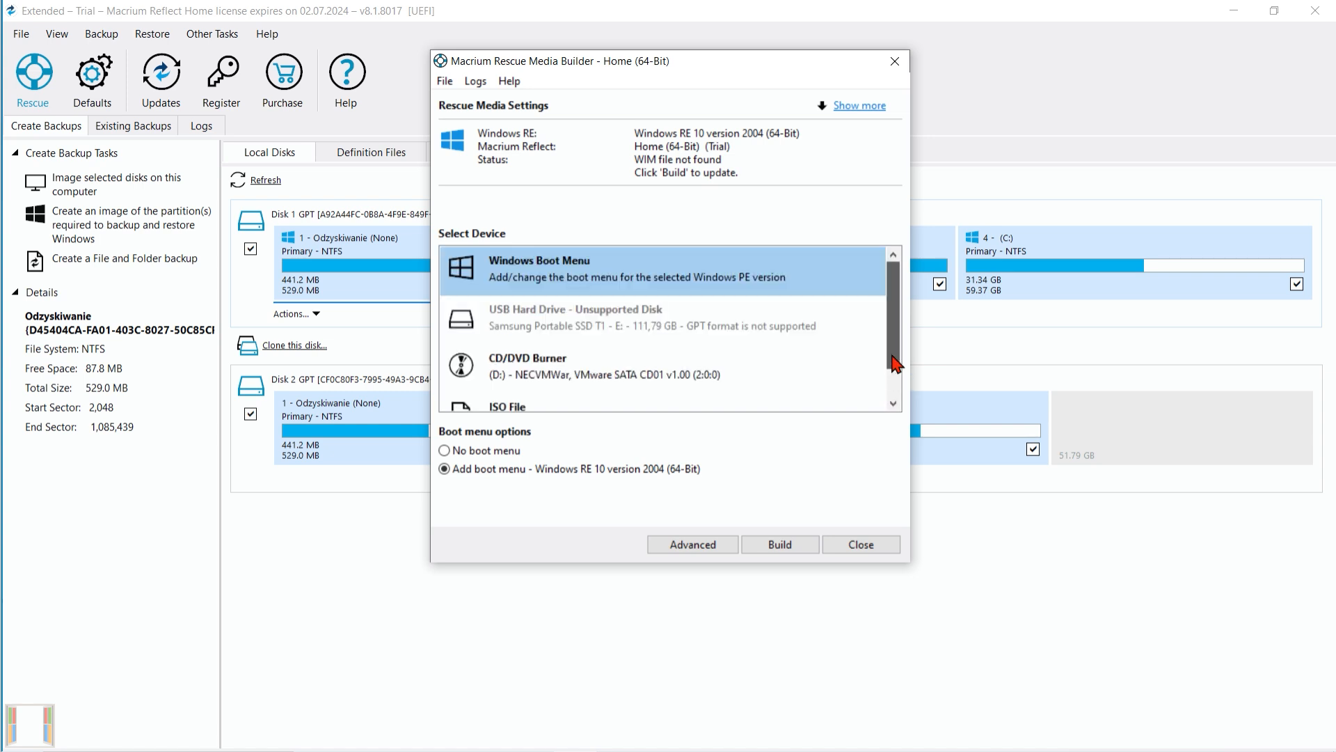
Review the advanced rescue media settings for base WIM, build options, devices and drivers, and storage volume, then return to the device list.
left_click(707, 548)
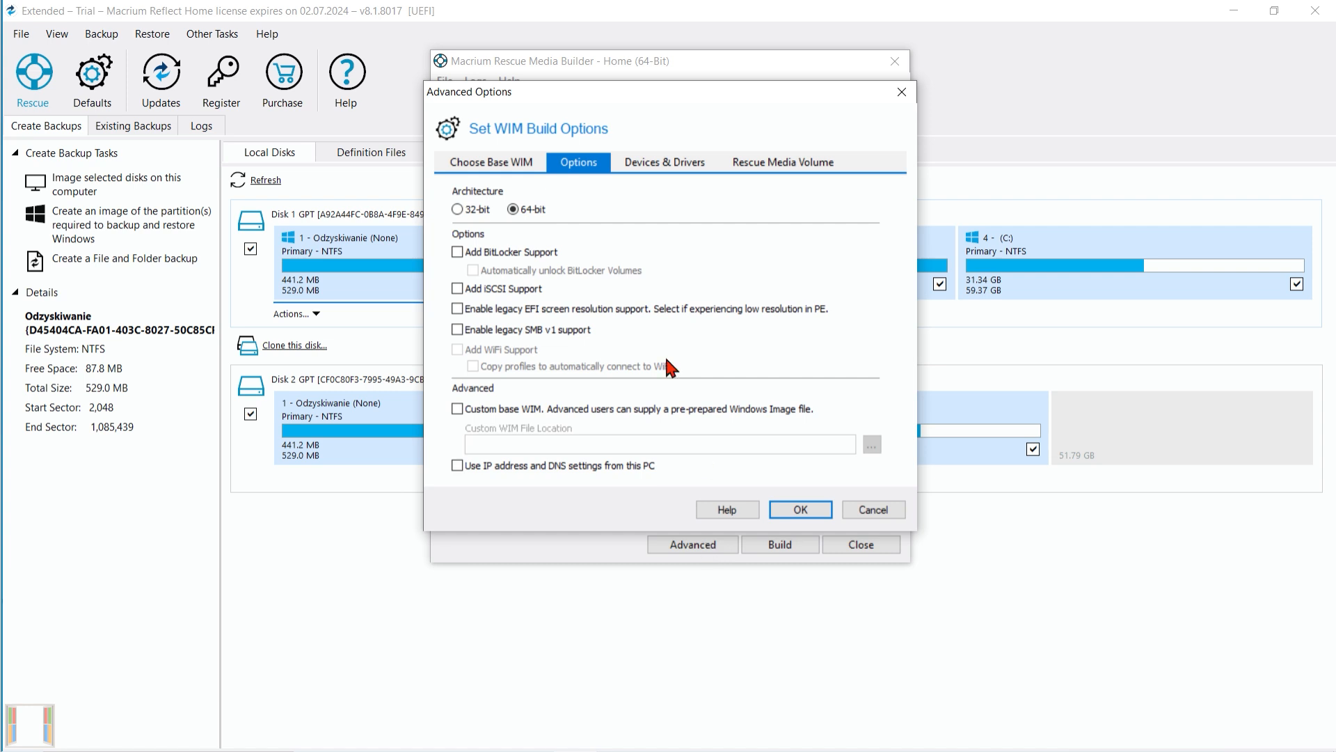
left_click(526, 164)
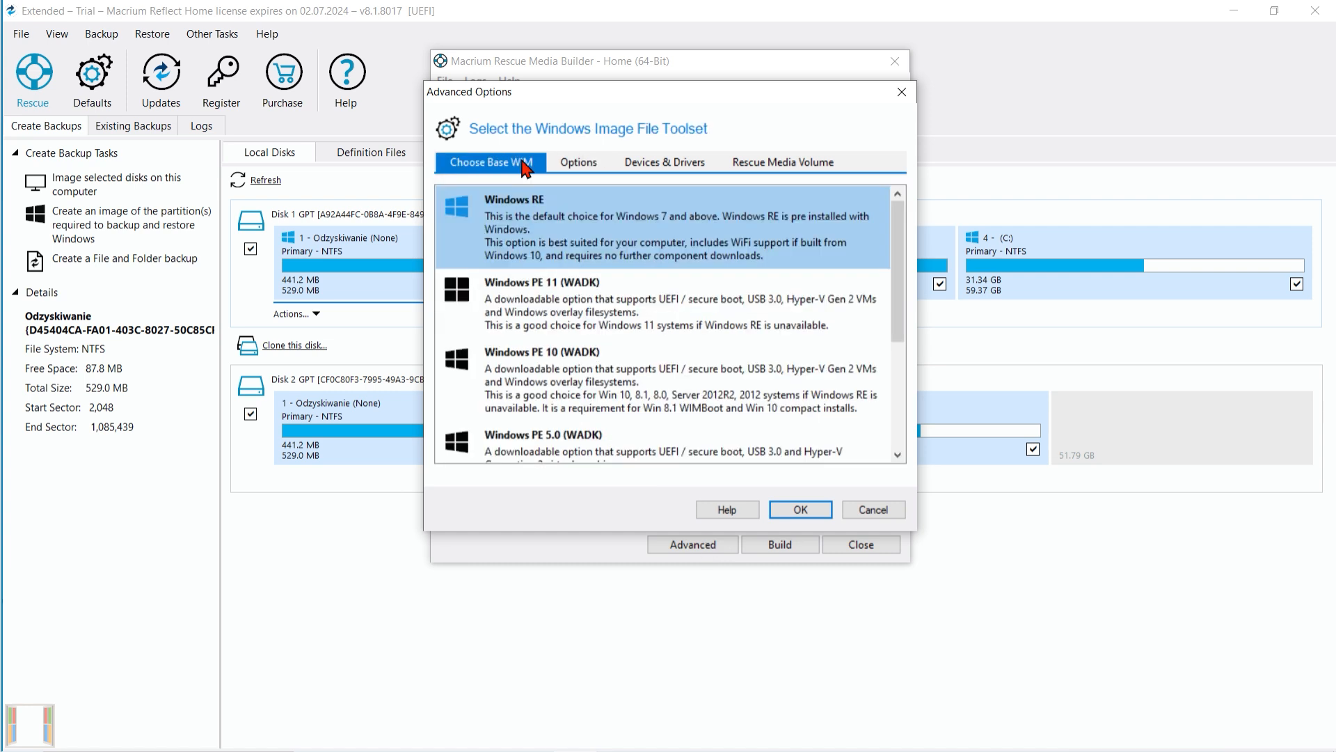
left_click(665, 165)
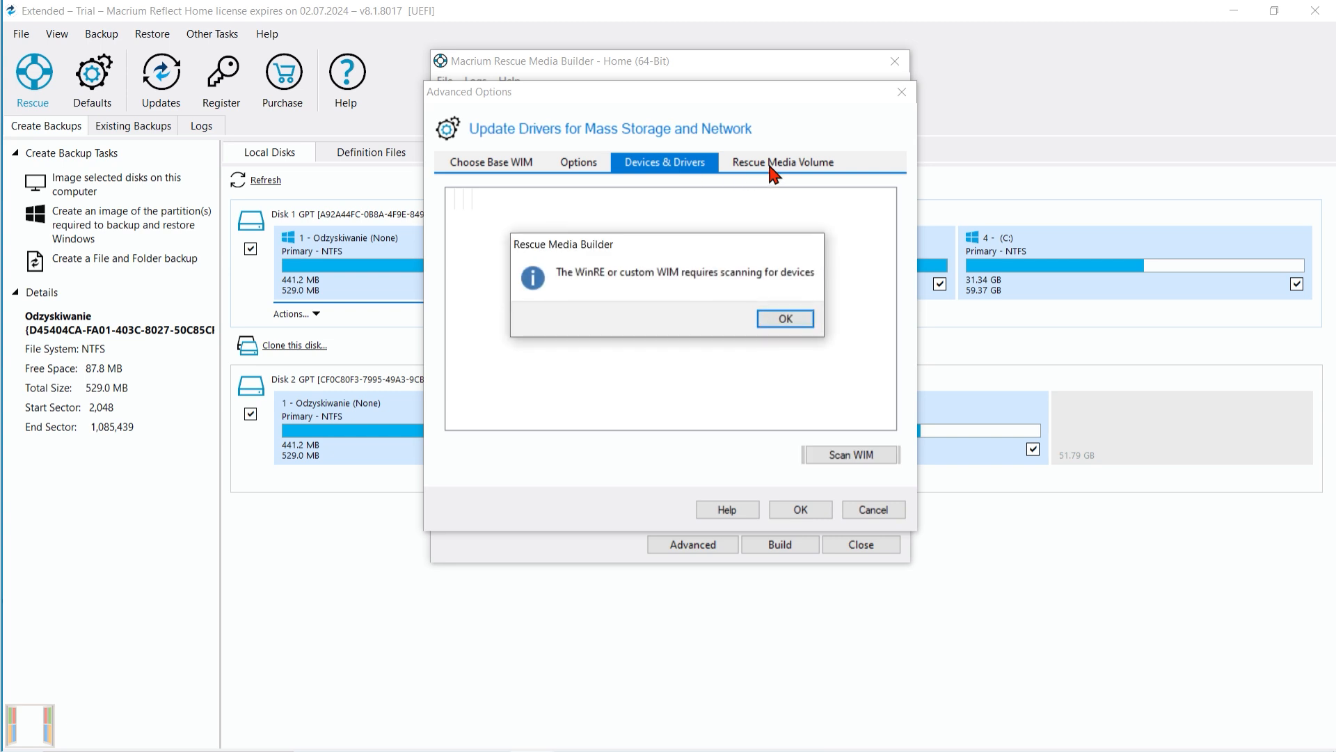
left_click(785, 318)
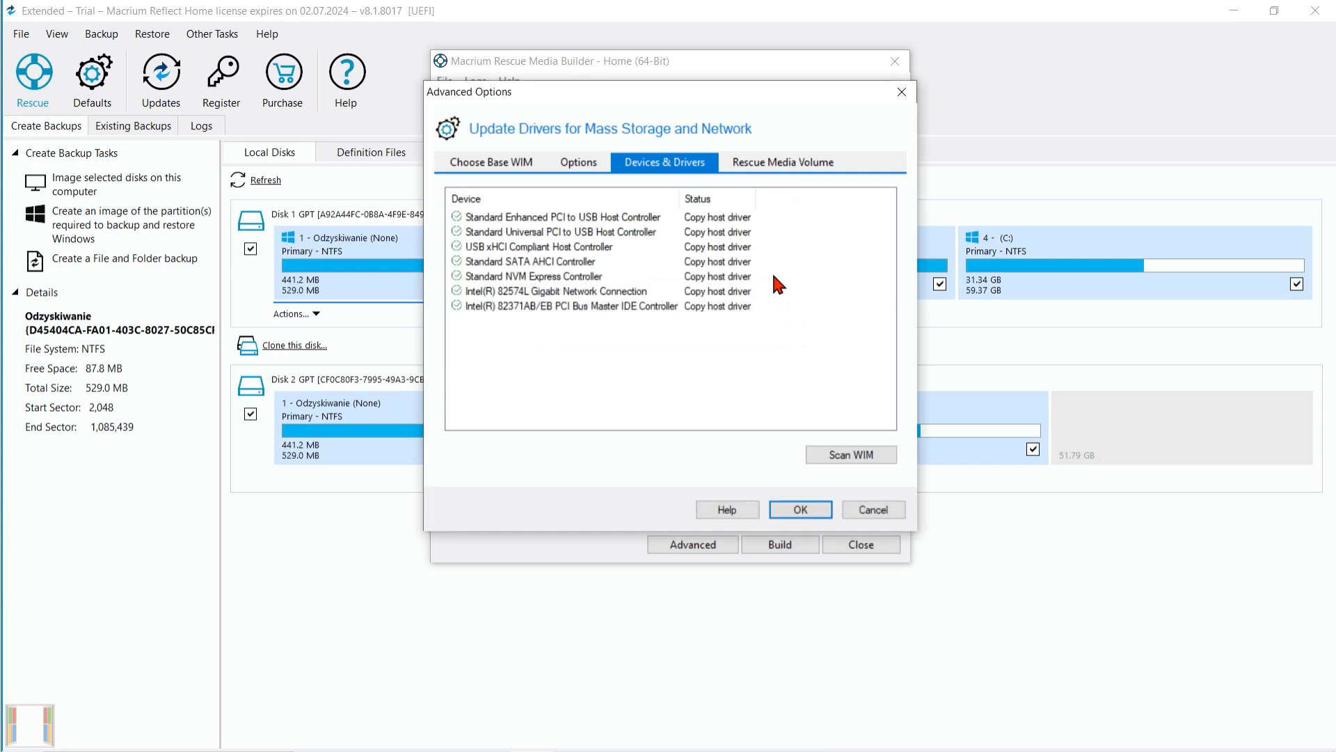
left_click(794, 164)
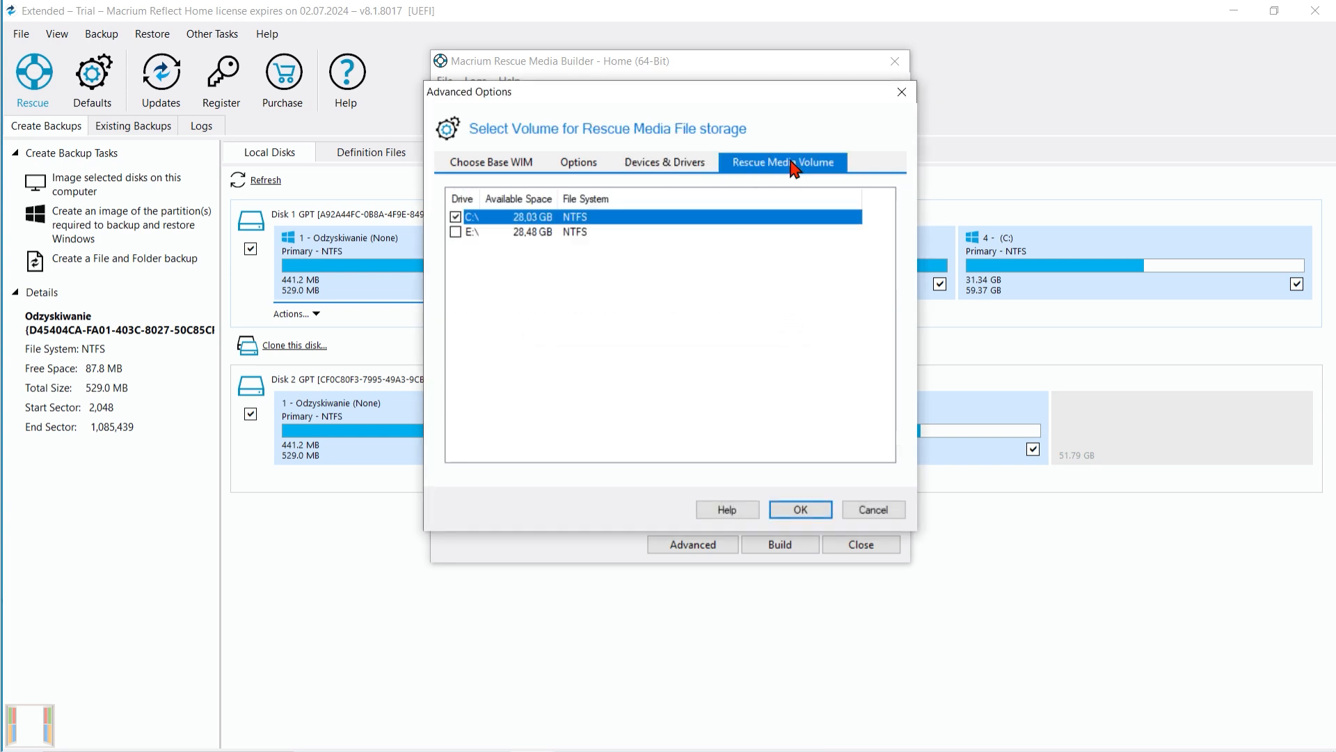
left_click(590, 166)
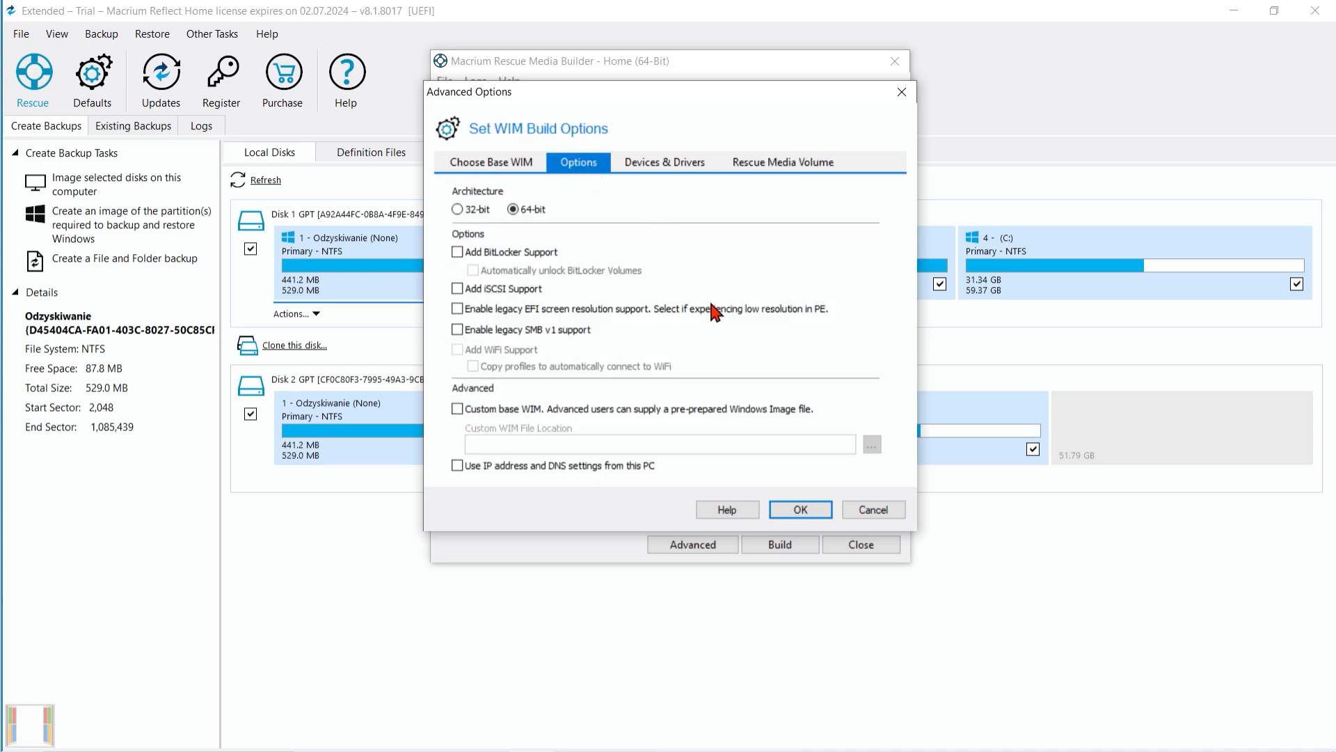
left_click(773, 510)
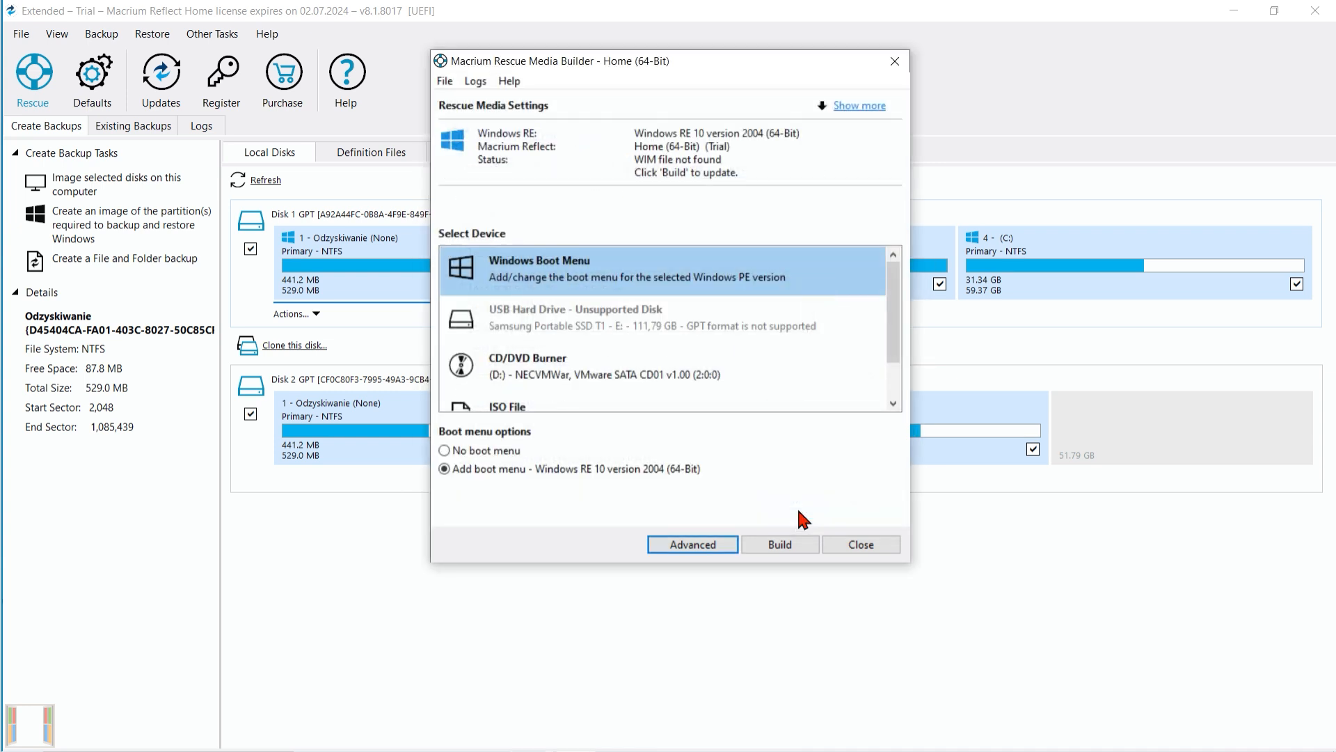
scroll(650, 298, "down", 1)
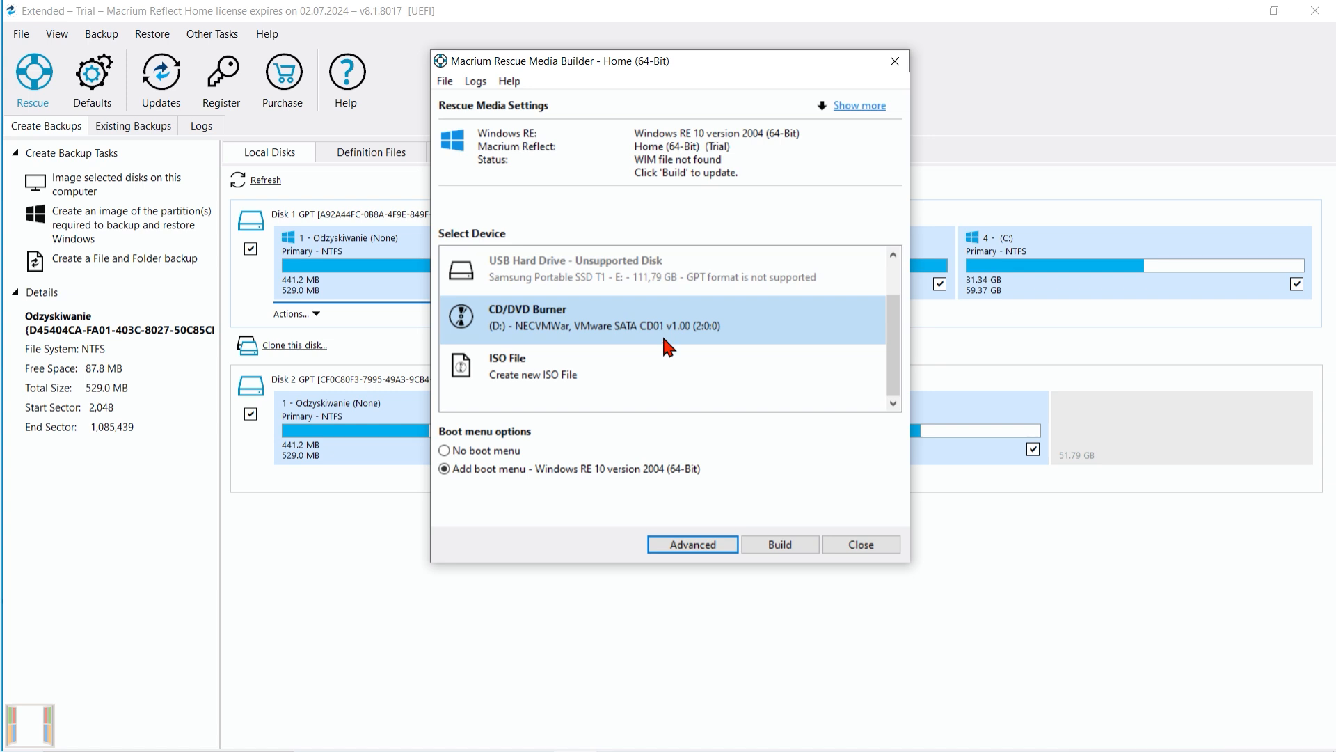
Switch to the browser and download the free DiskGenius installer from the DiskGenius Download Center.
left_click(834, 122)
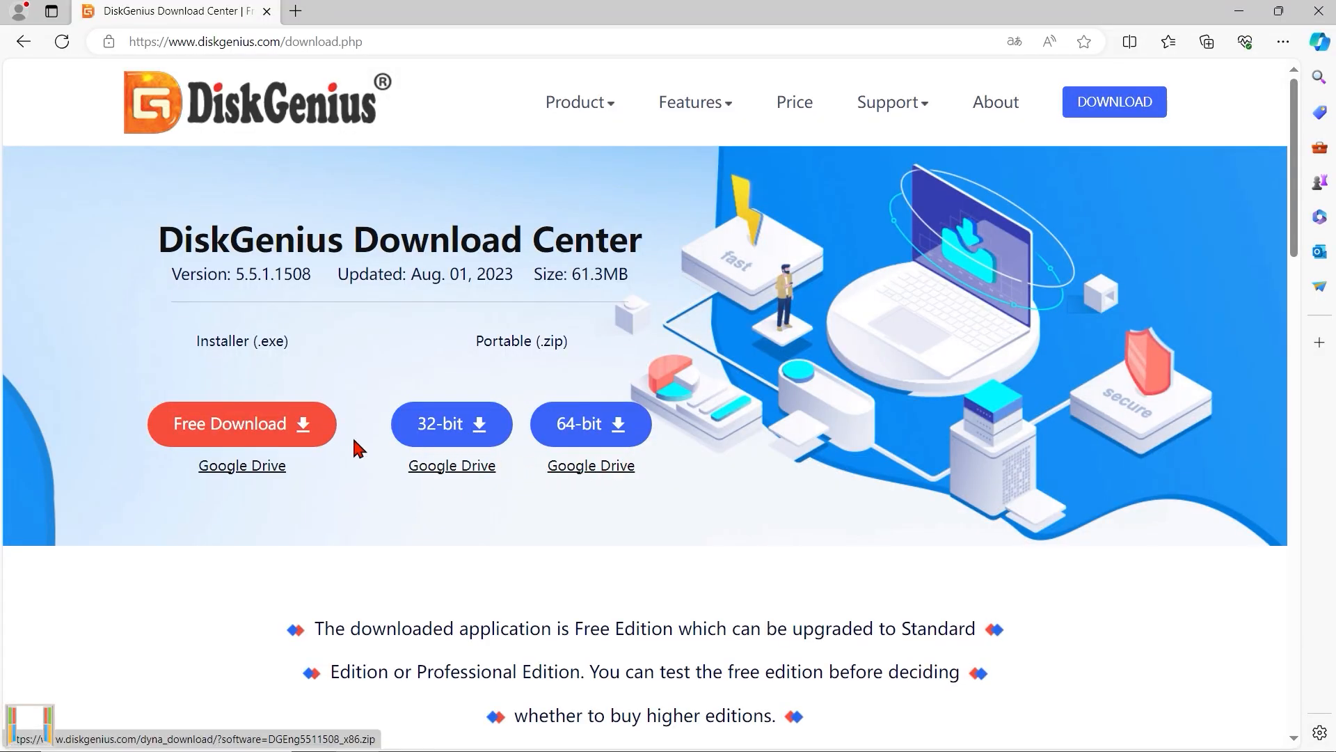
left_click(281, 440)
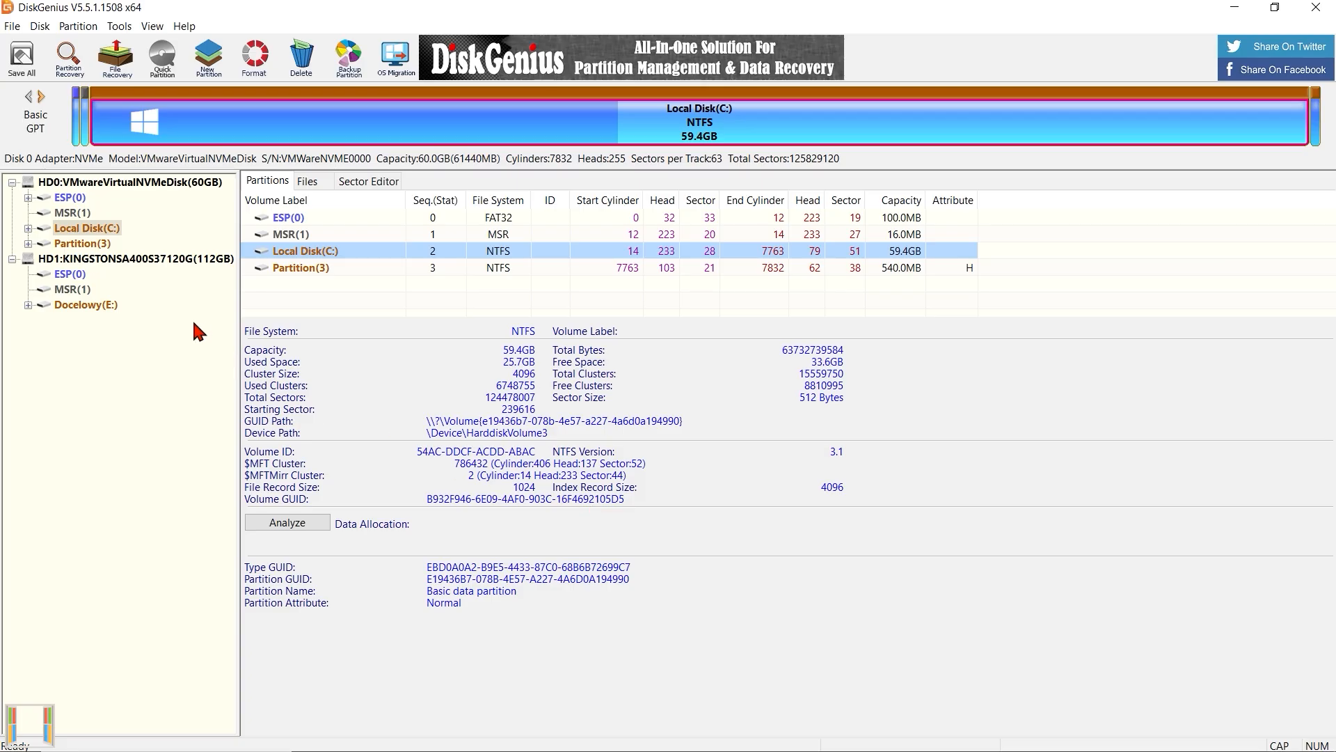
Switch to DiskGenius and examine the 112 GB Kingston disk's partitions, available disk commands, sector data and files.
left_click(212, 185)
double_click(201, 262)
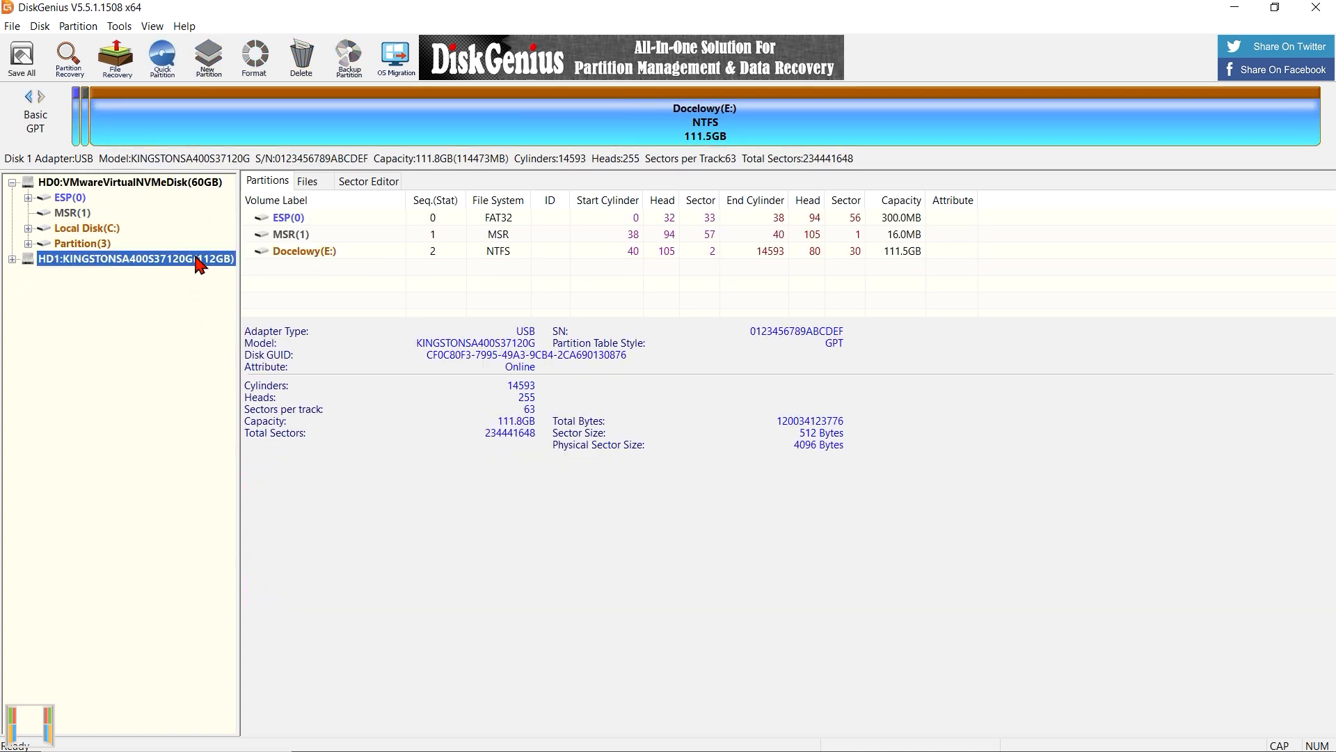
left_click(12, 259)
right_click(65, 259)
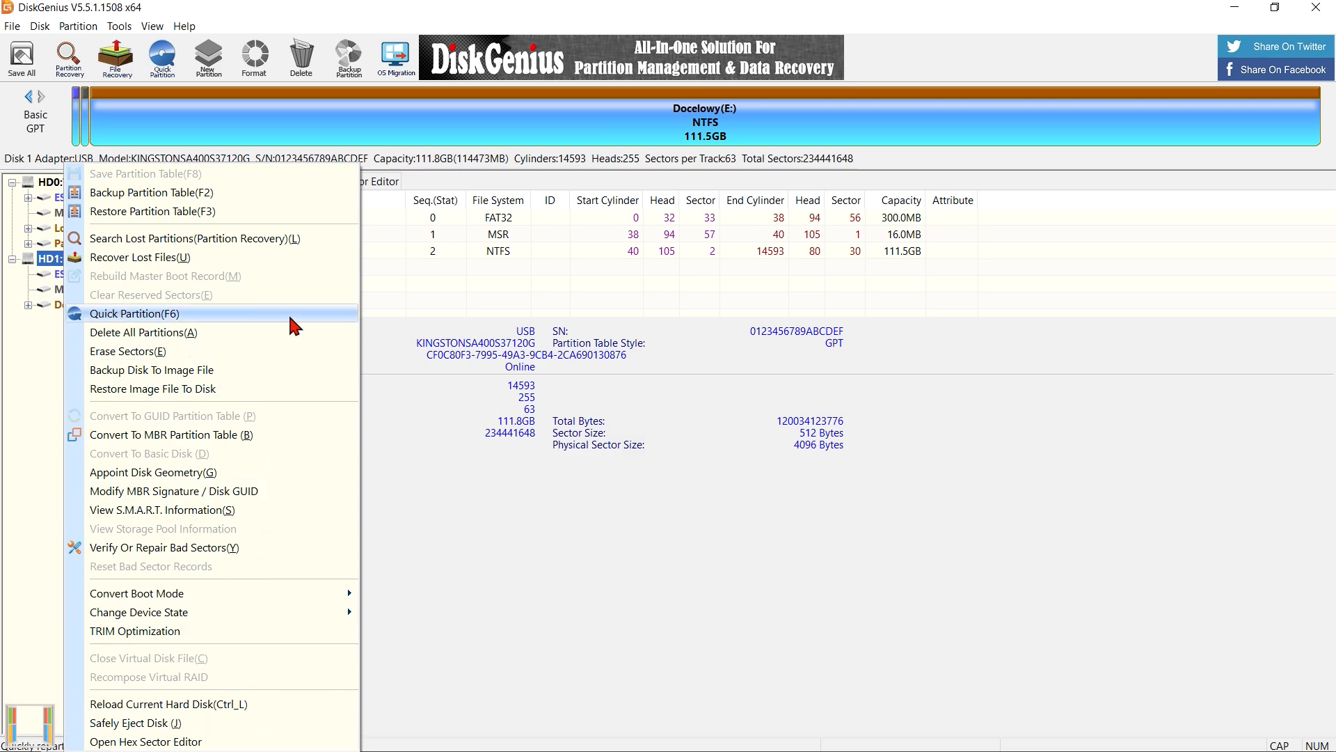
left_click(440, 181)
left_click(385, 184)
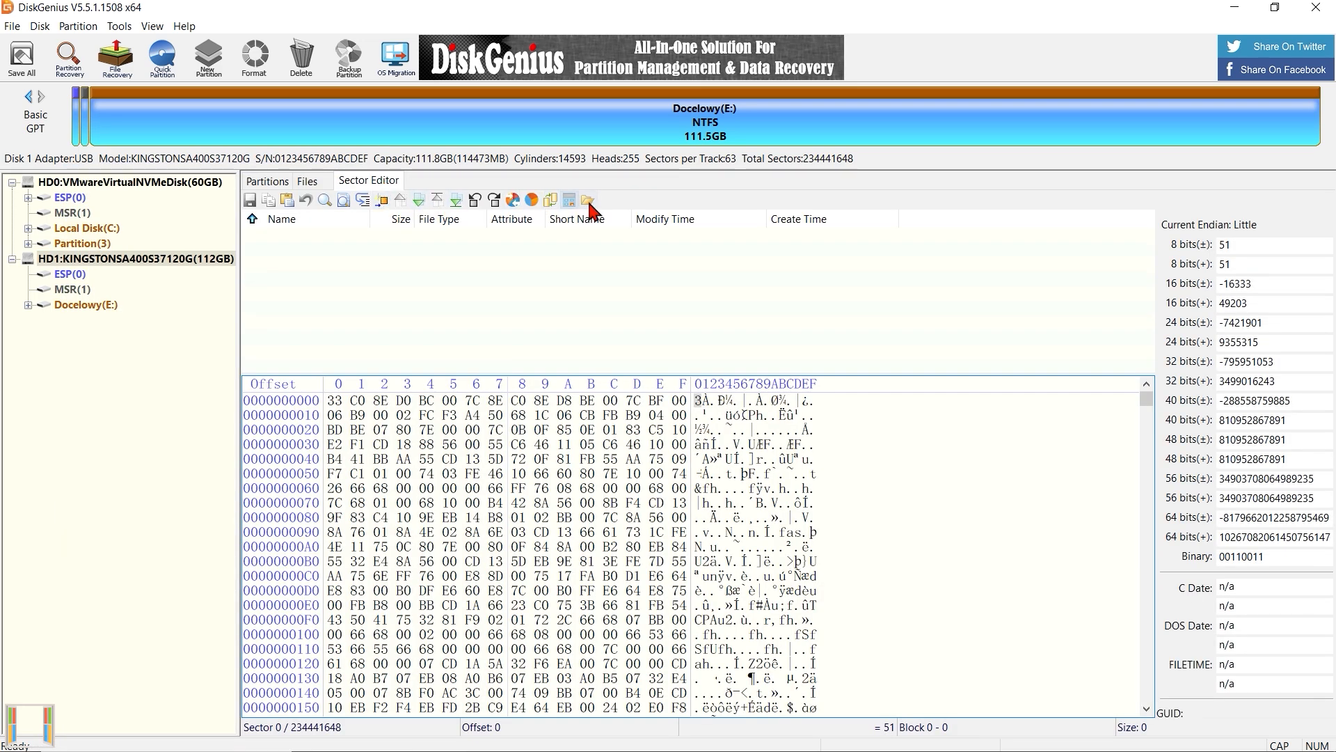
left_click(298, 184)
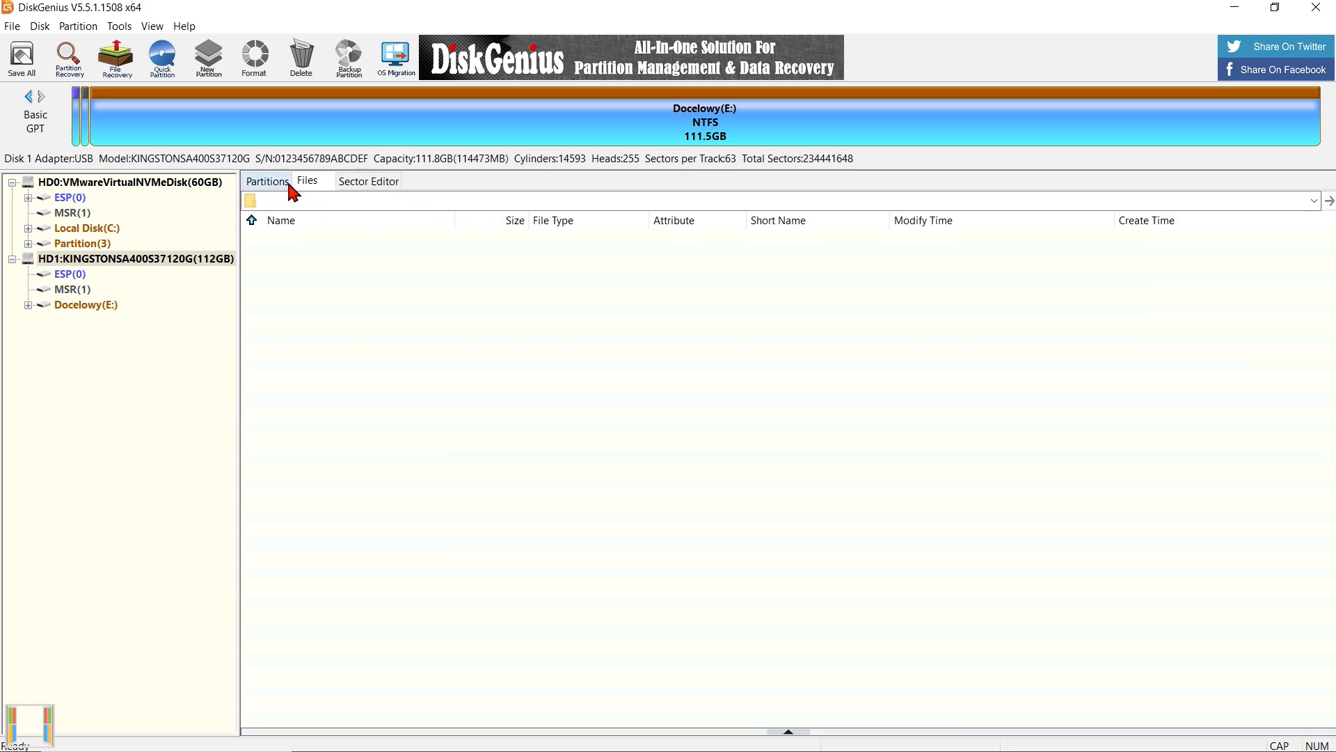
left_click(265, 185)
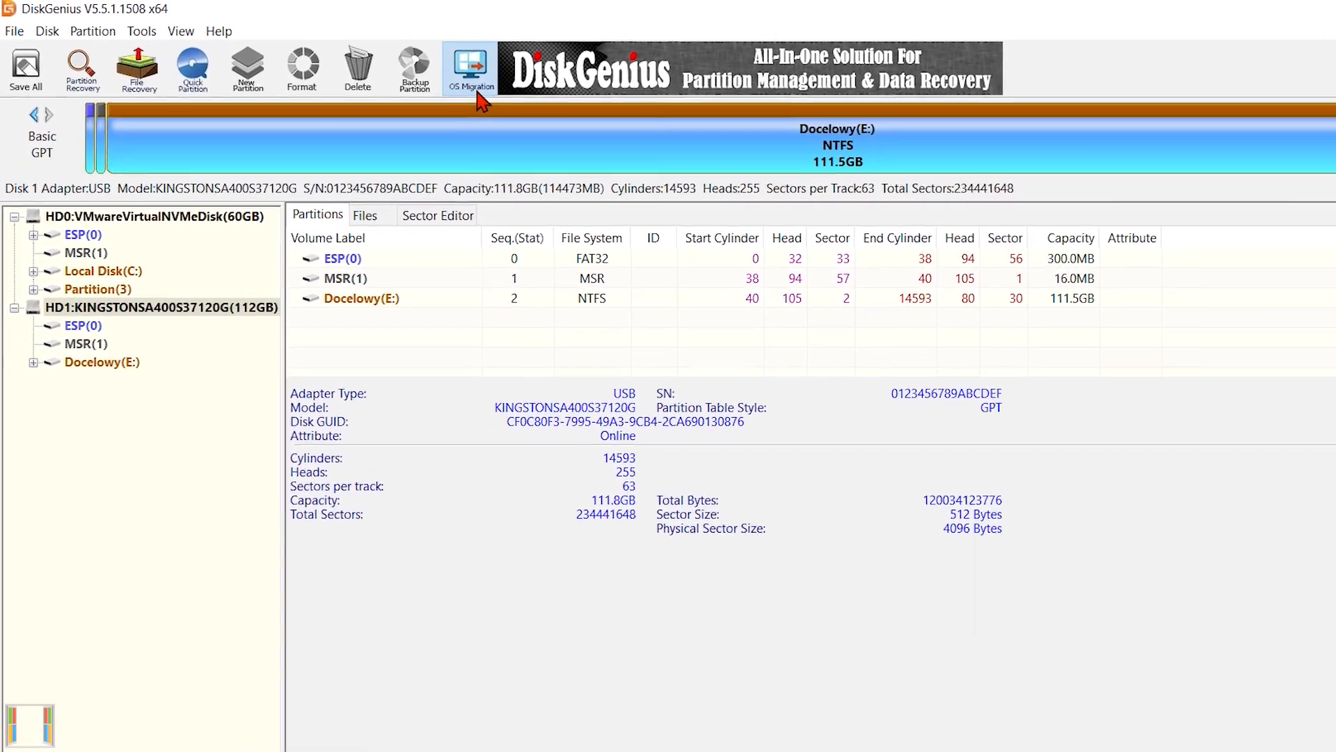
Set up an OS Migration to target disk HD1:KINGSTONSA400S37120G(112GB) and accept overwriting its contents.
left_click(465, 96)
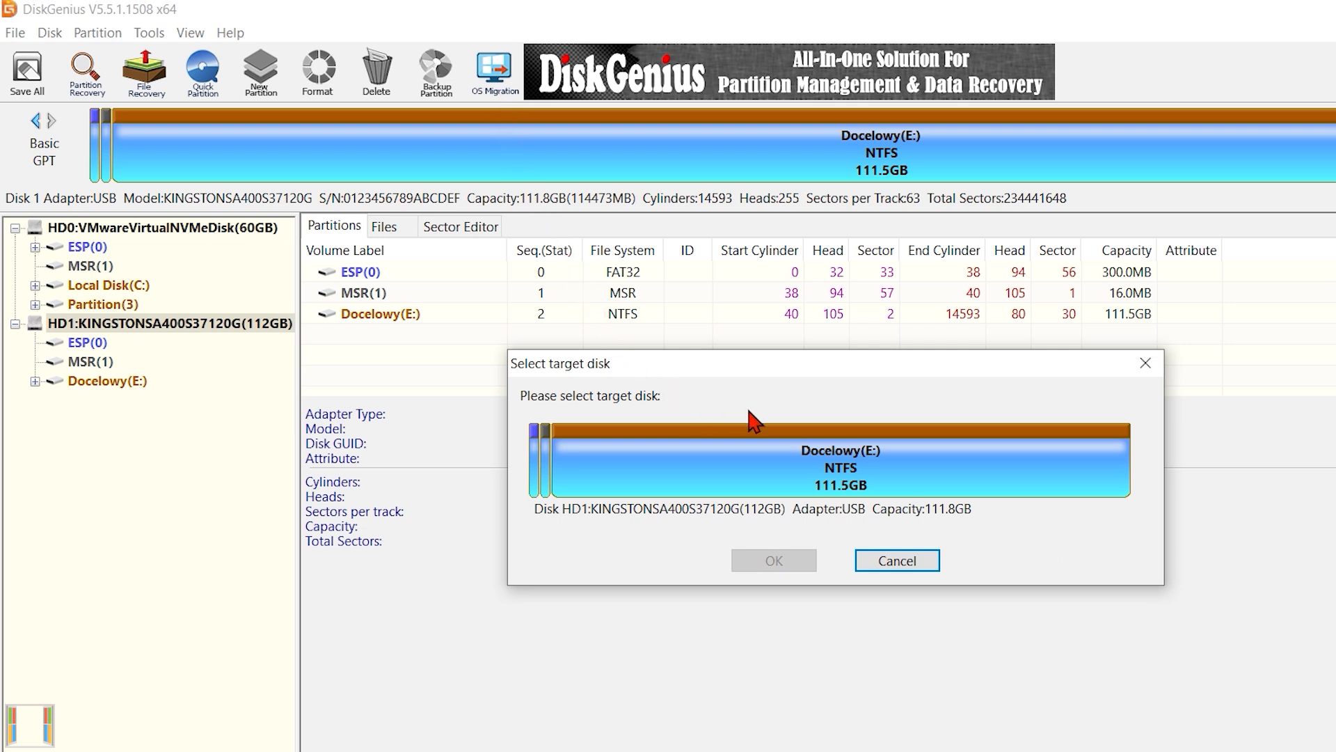
left_click(785, 468)
left_click(771, 565)
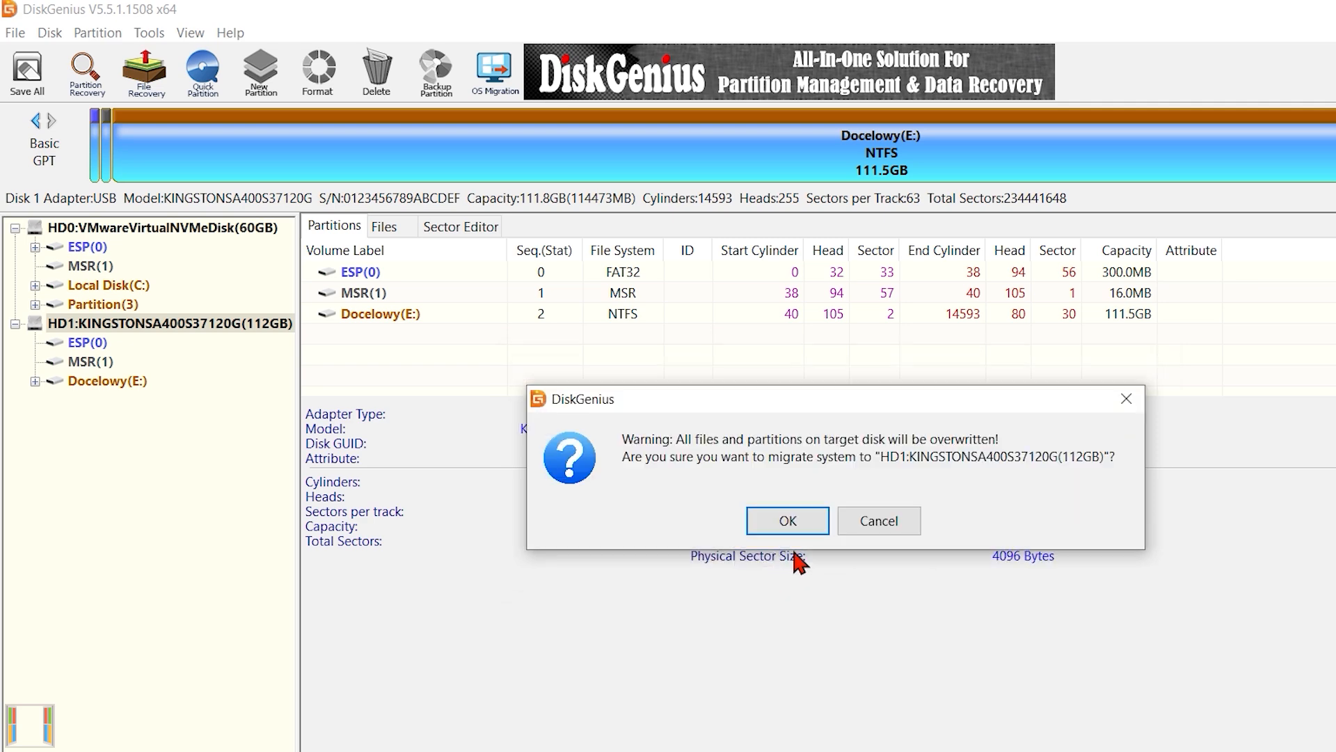
left_click(792, 528)
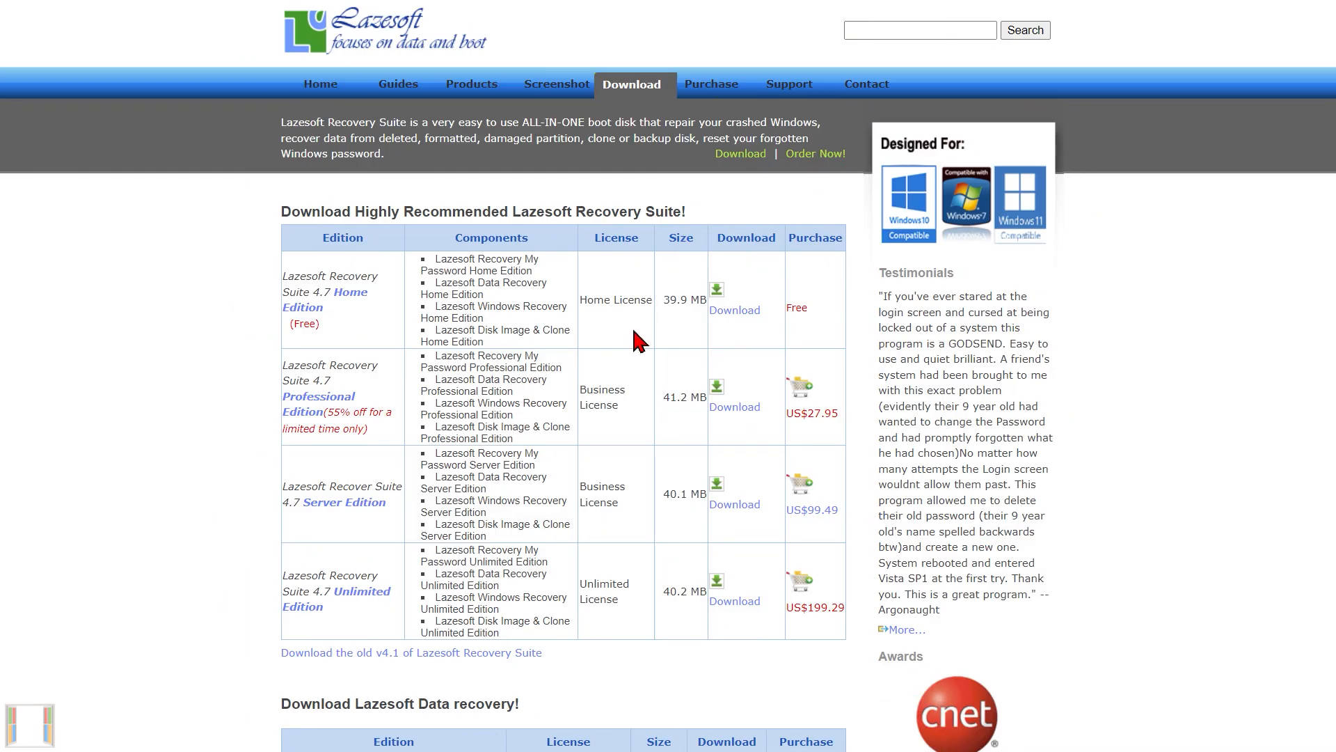
Switch to Lazesoft Disk Image & Clone and set up a disk clone from the VMware Virtual NVMe Disk to the Samsung Portable SSD T1.
scroll(609, 337, "down", 5)
scroll(606, 341, "down", 6)
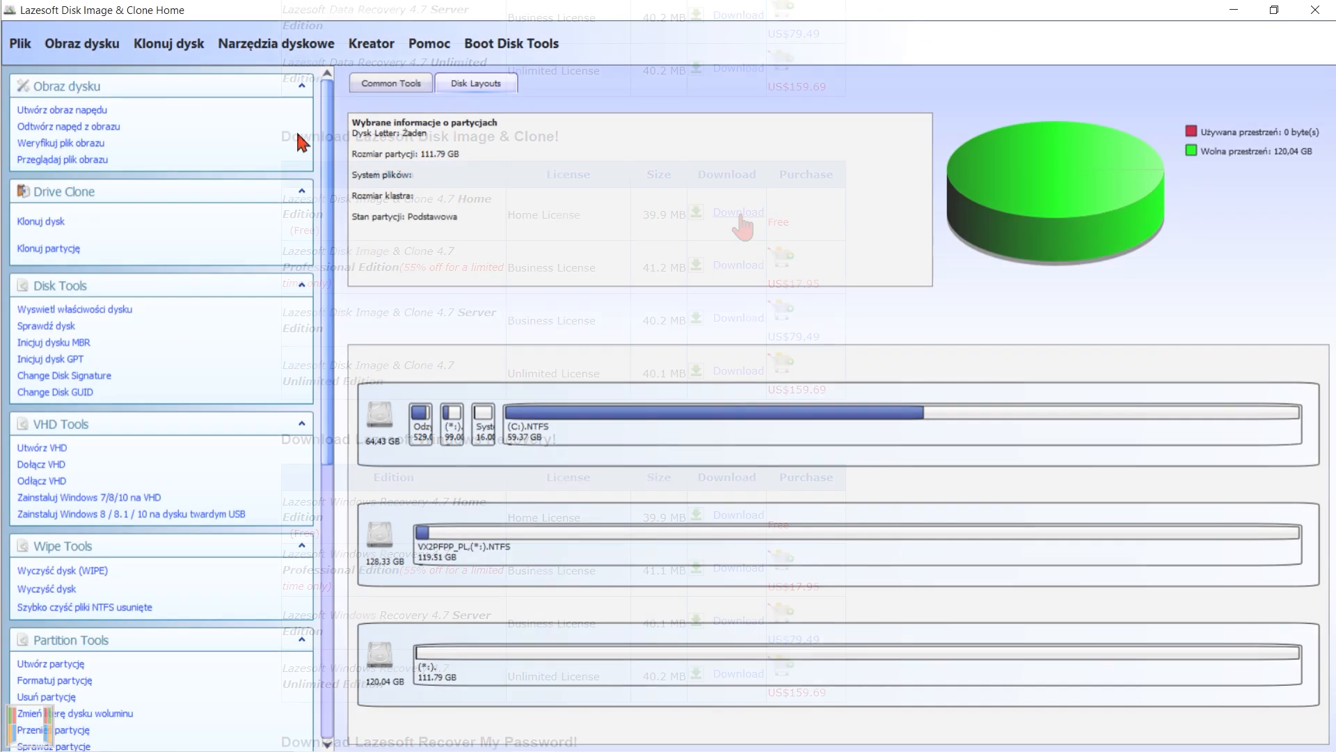
left_click(182, 47)
left_click(182, 69)
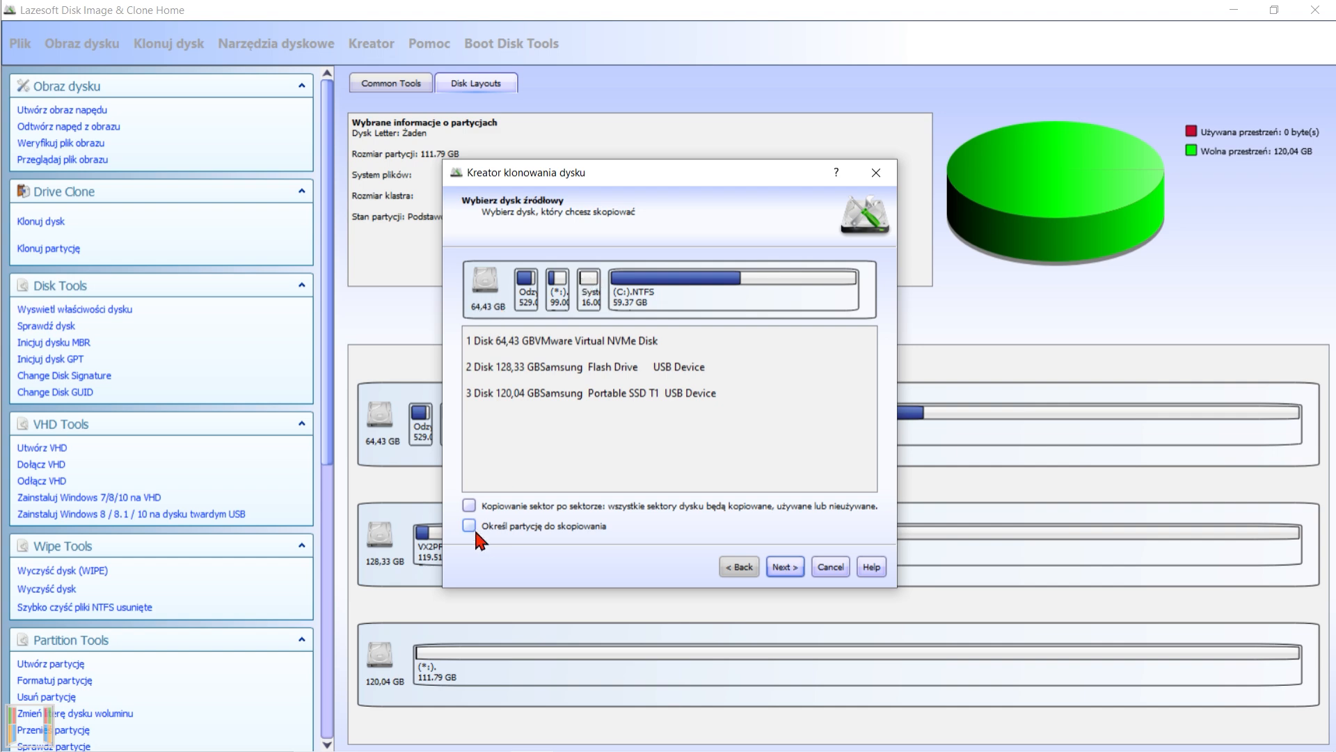
left_click(786, 566)
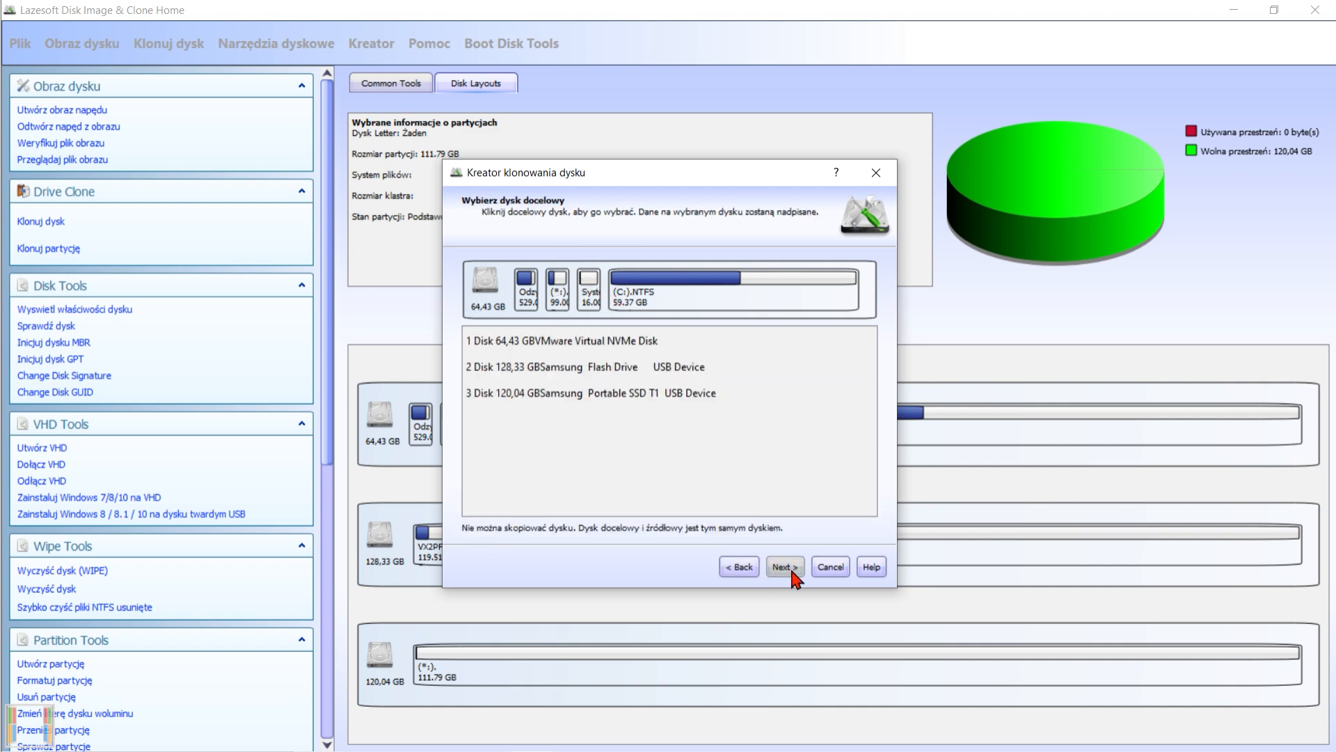
left_click(558, 392)
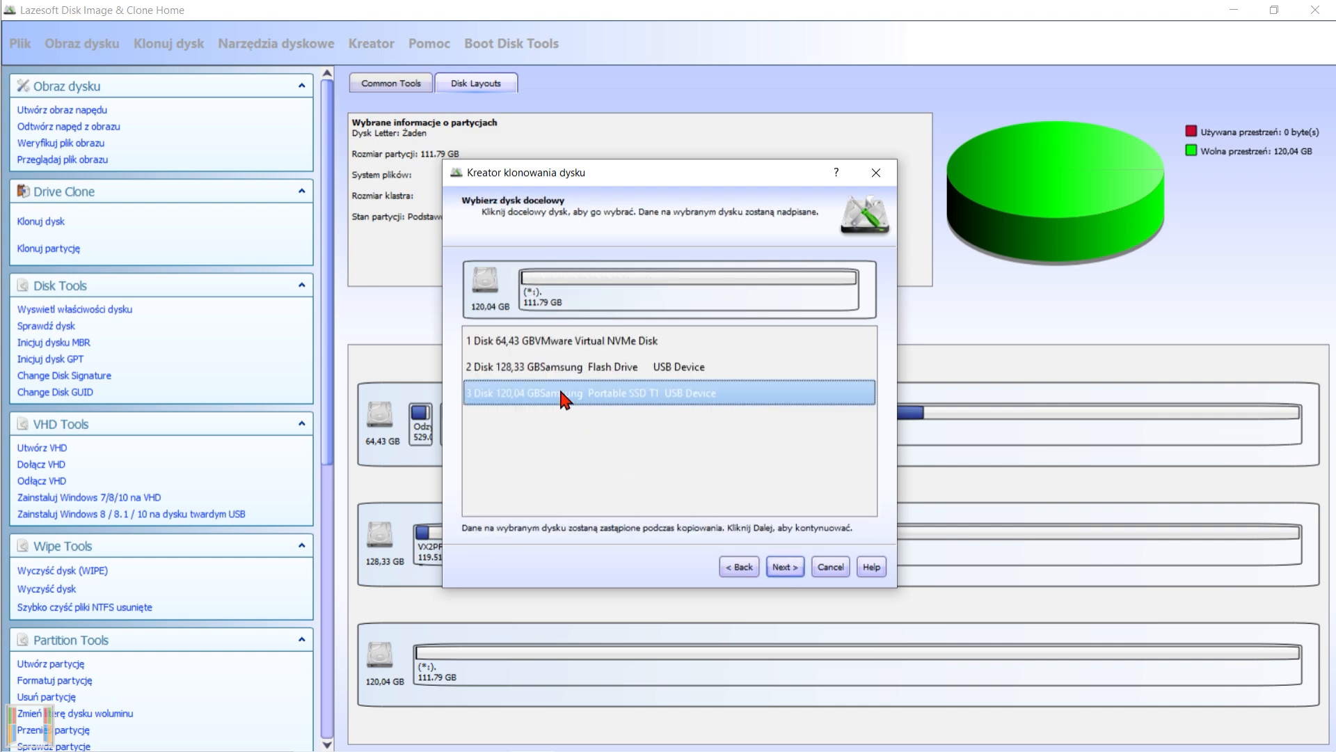
left_click(785, 567)
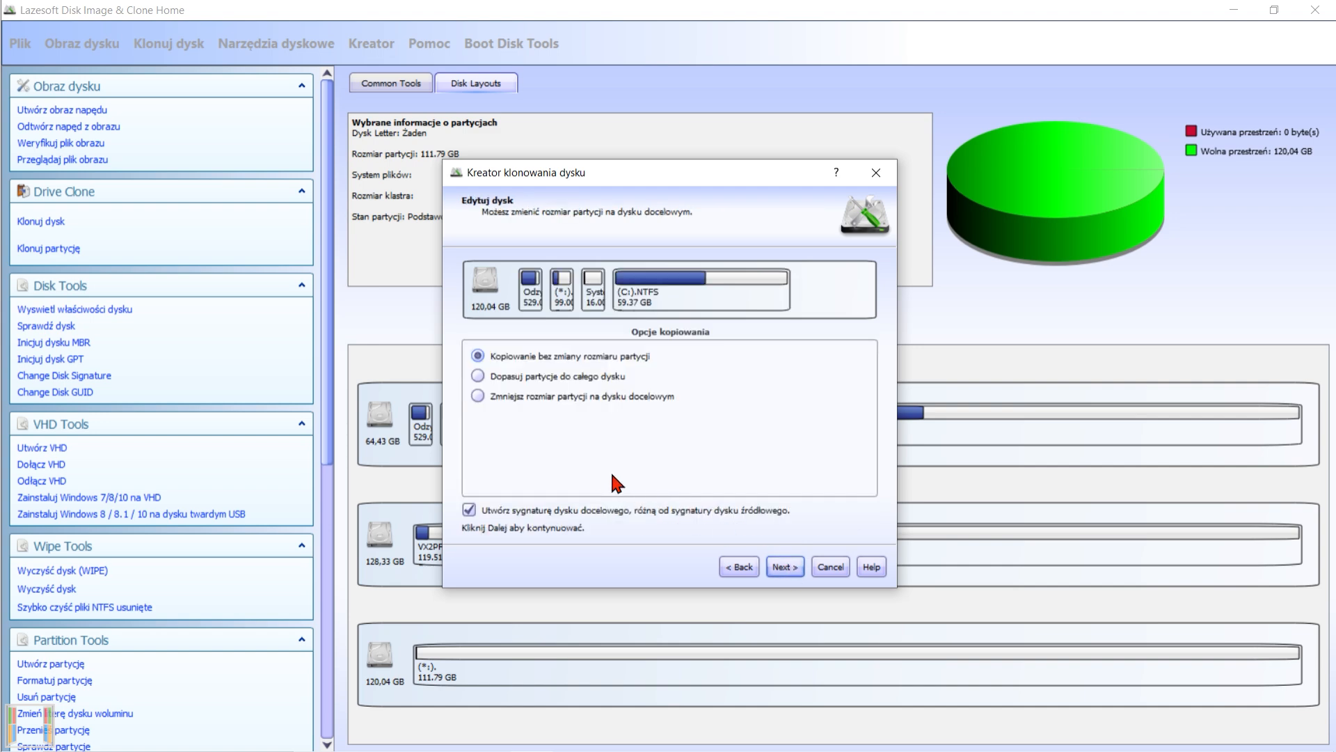
Choose to fit the partitions to the whole target disk and start the cloning operation.
left_click(479, 376)
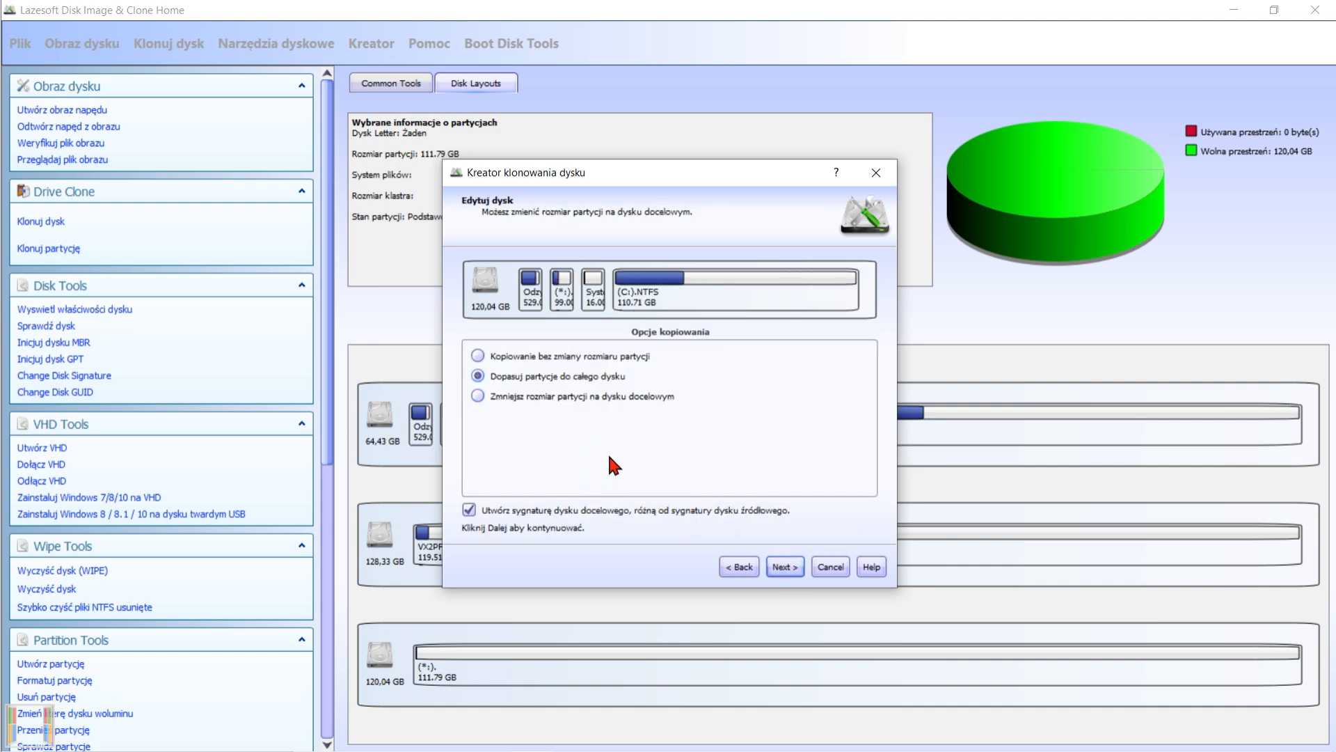
left_click(785, 567)
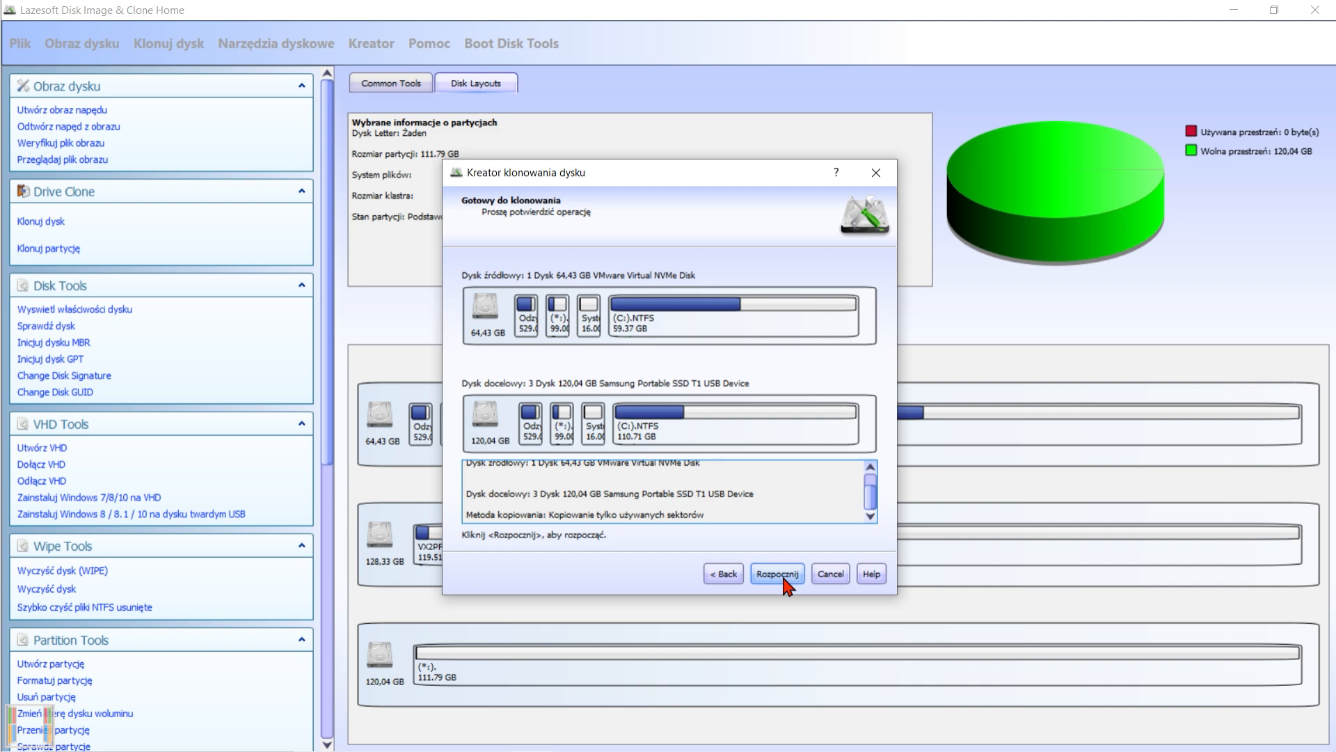
left_click(777, 575)
left_click(819, 414)
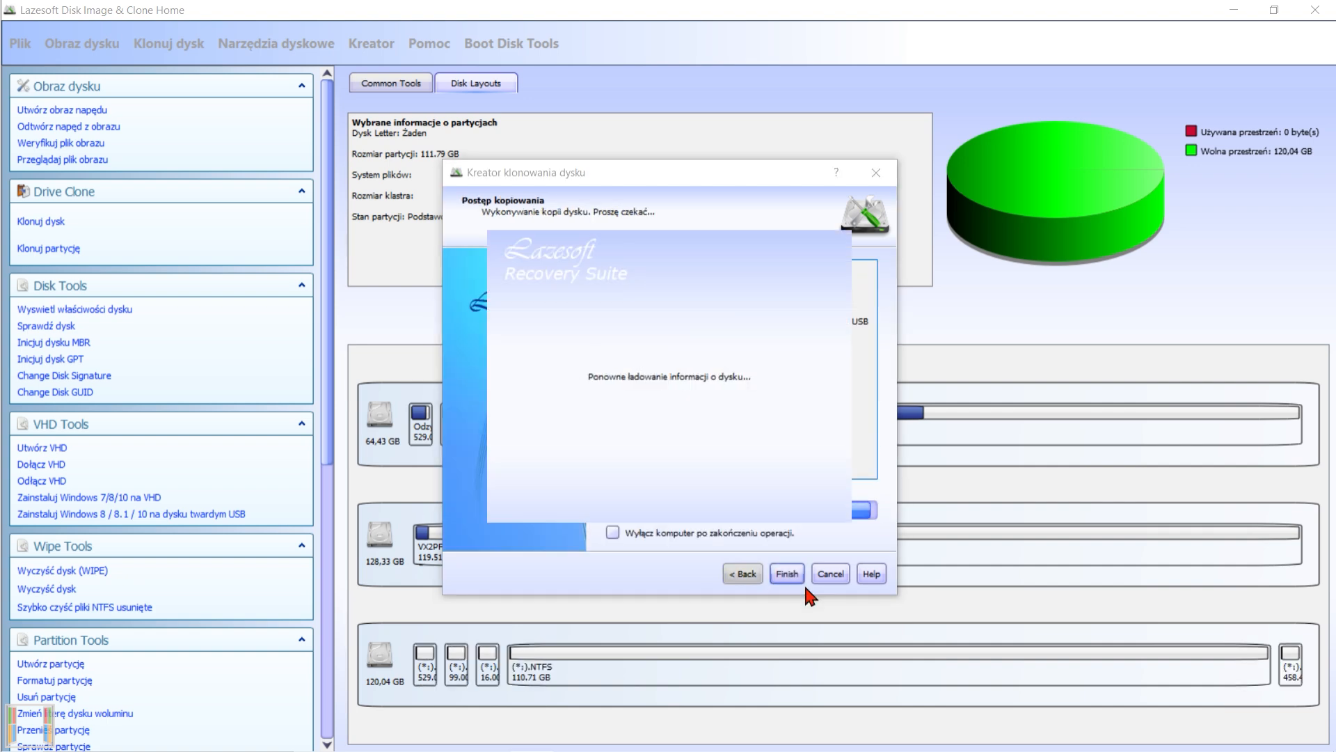
Decline shutting down the computer after the clone and finish the disk cloning wizard.
left_click(864, 457)
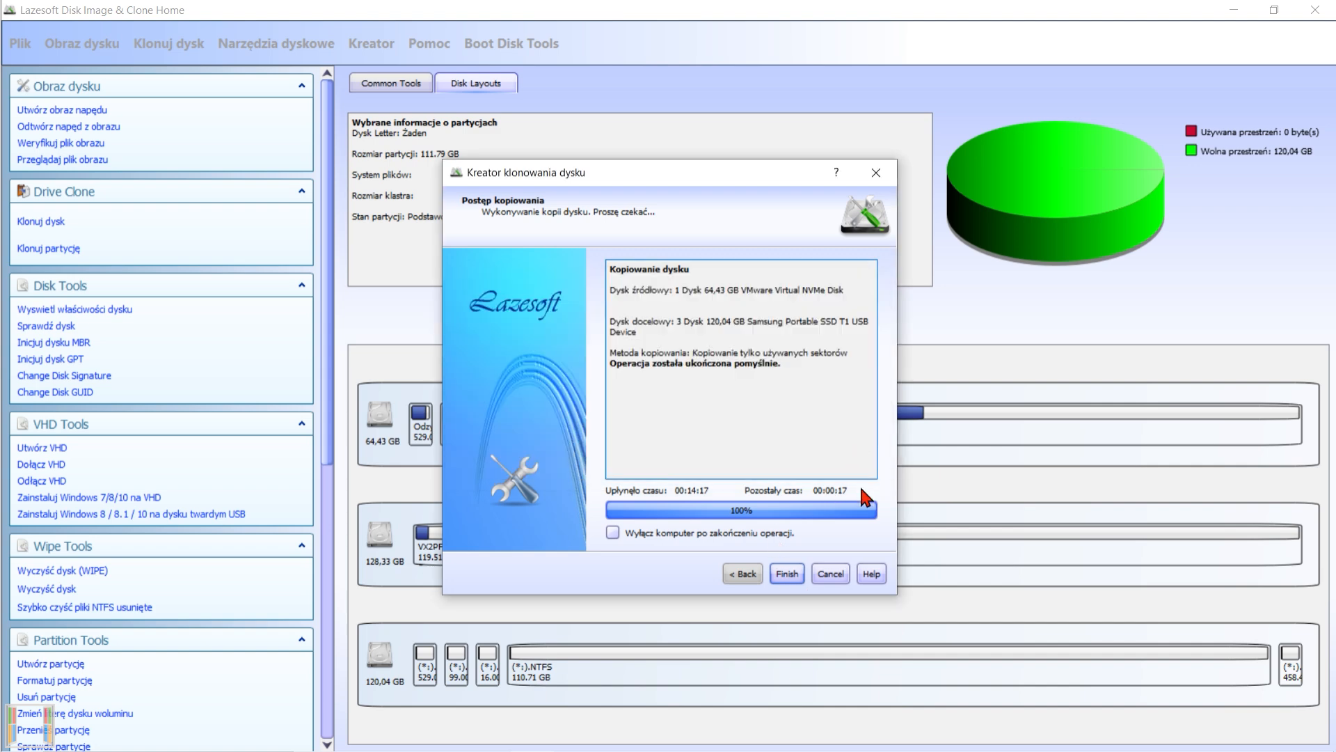
left_click(787, 573)
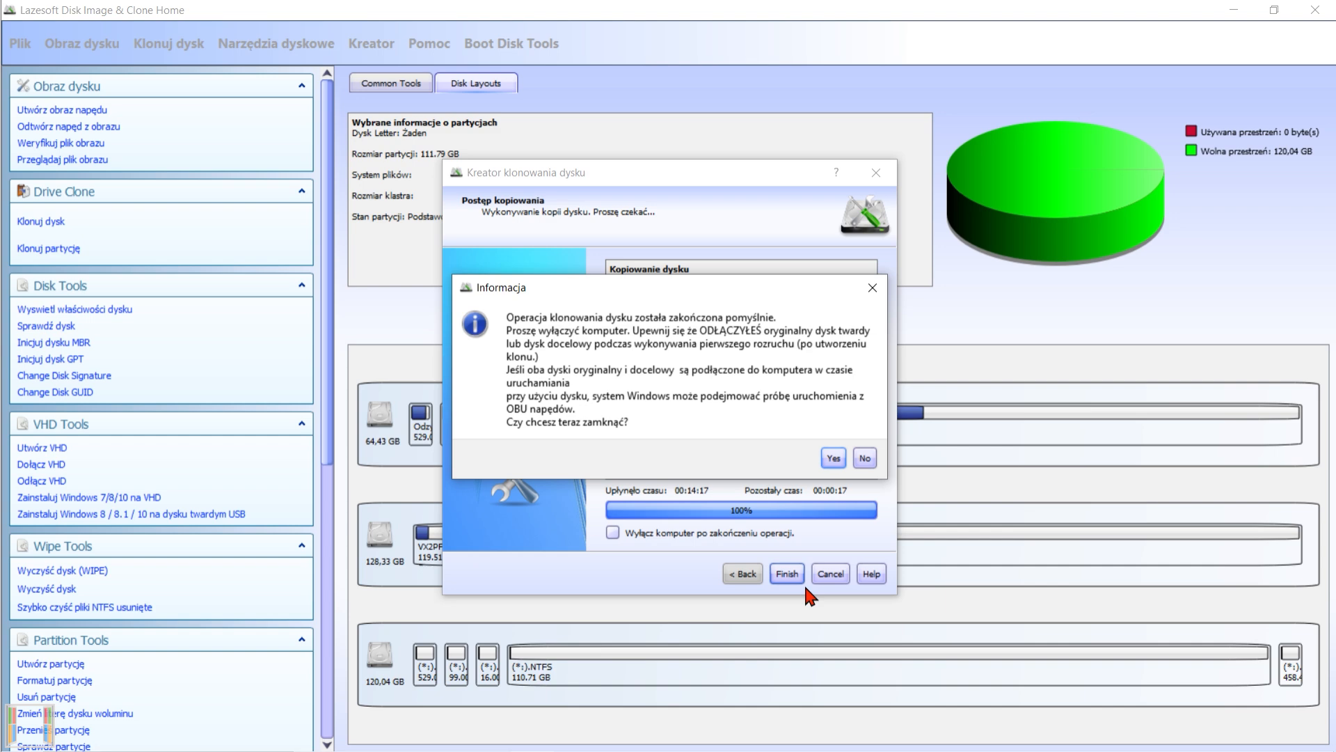
left_click(861, 458)
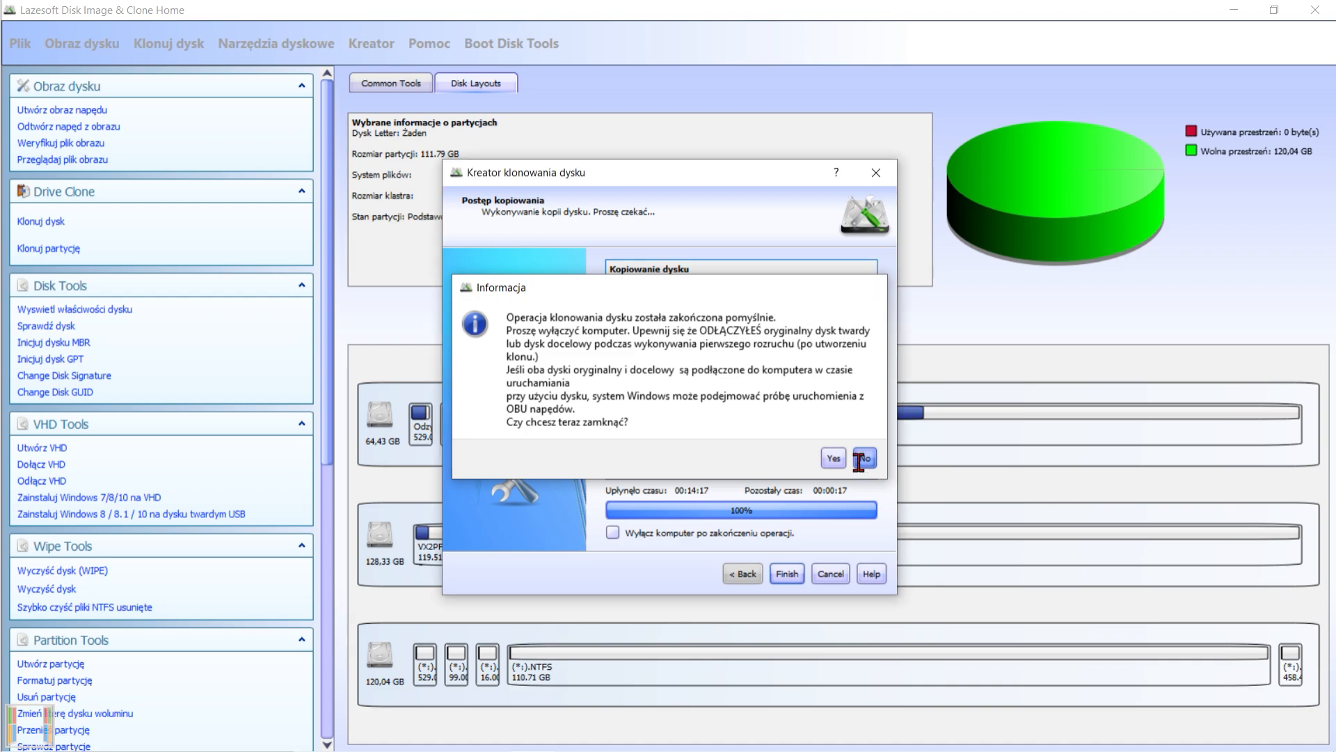
left_click(787, 574)
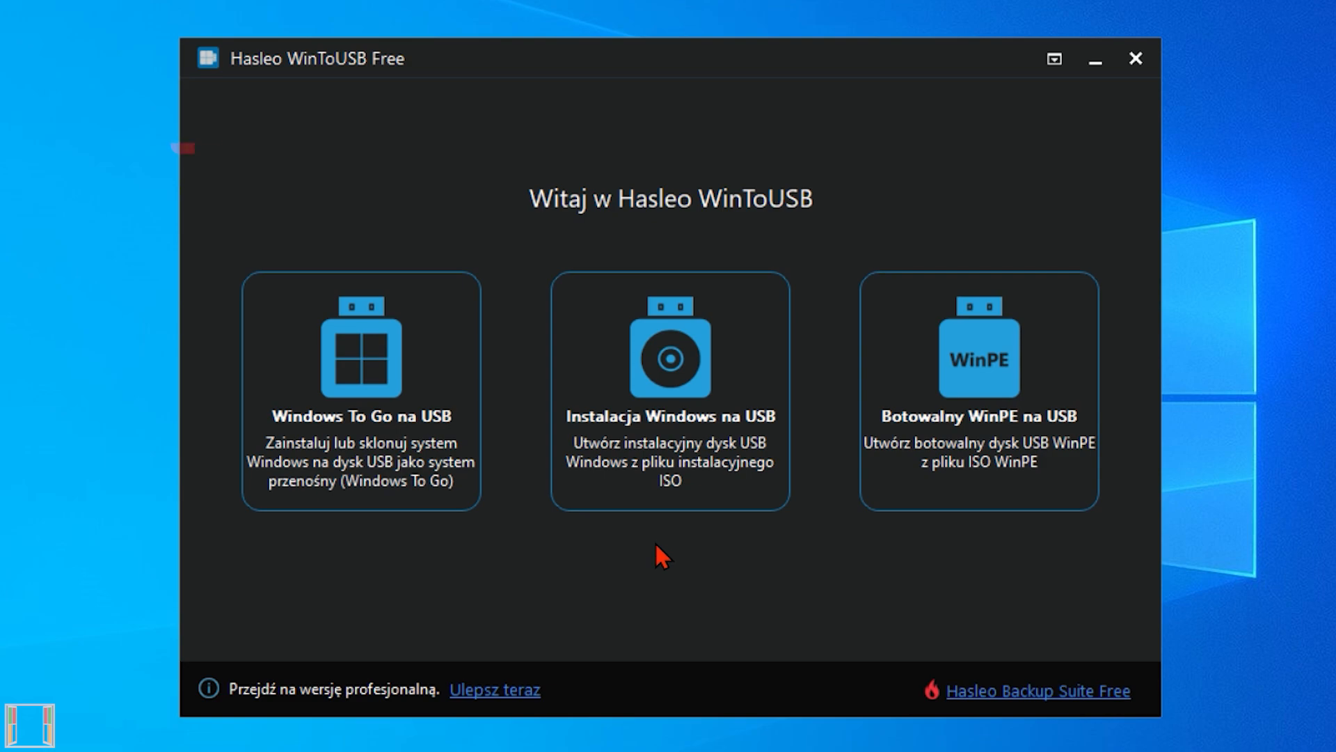
Set up a Windows To Go clone of the current Windows system (Obecny system Windows) with Samsung Portable SSD T1 as the target disk.
left_click(371, 500)
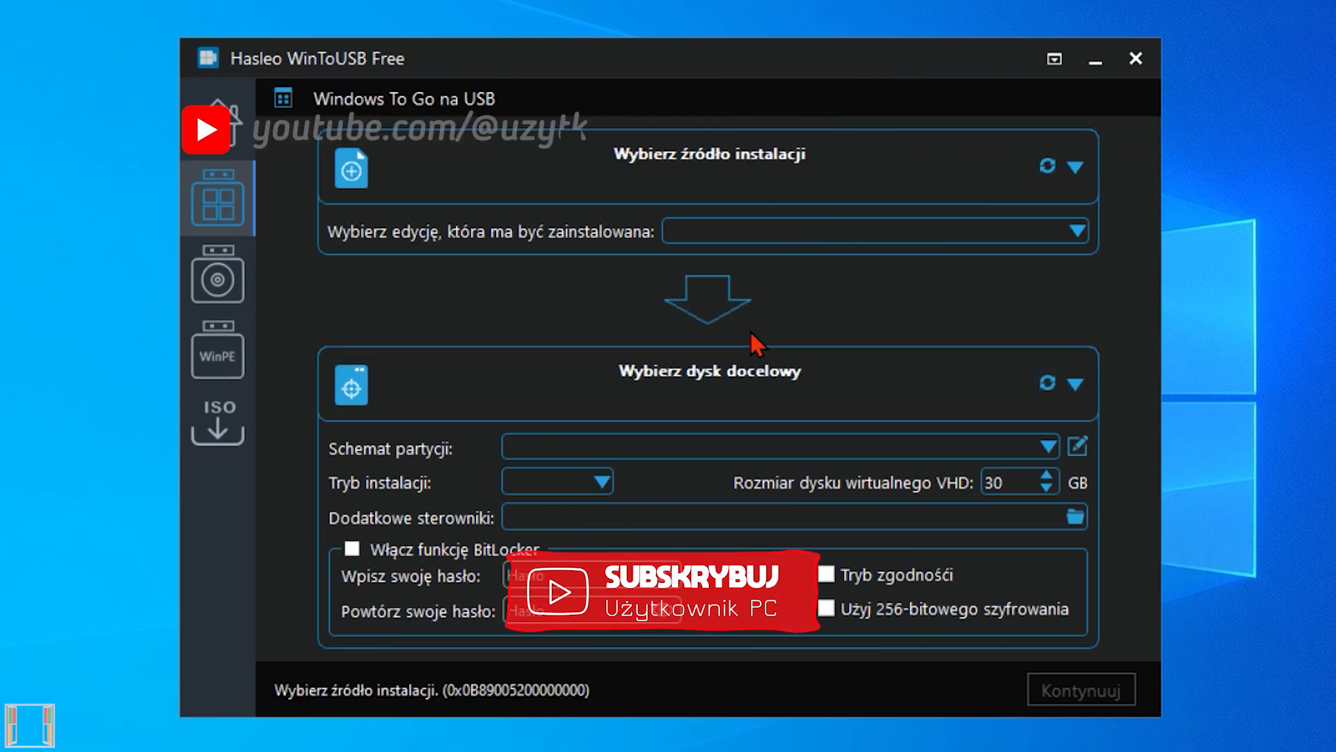
left_click(879, 202)
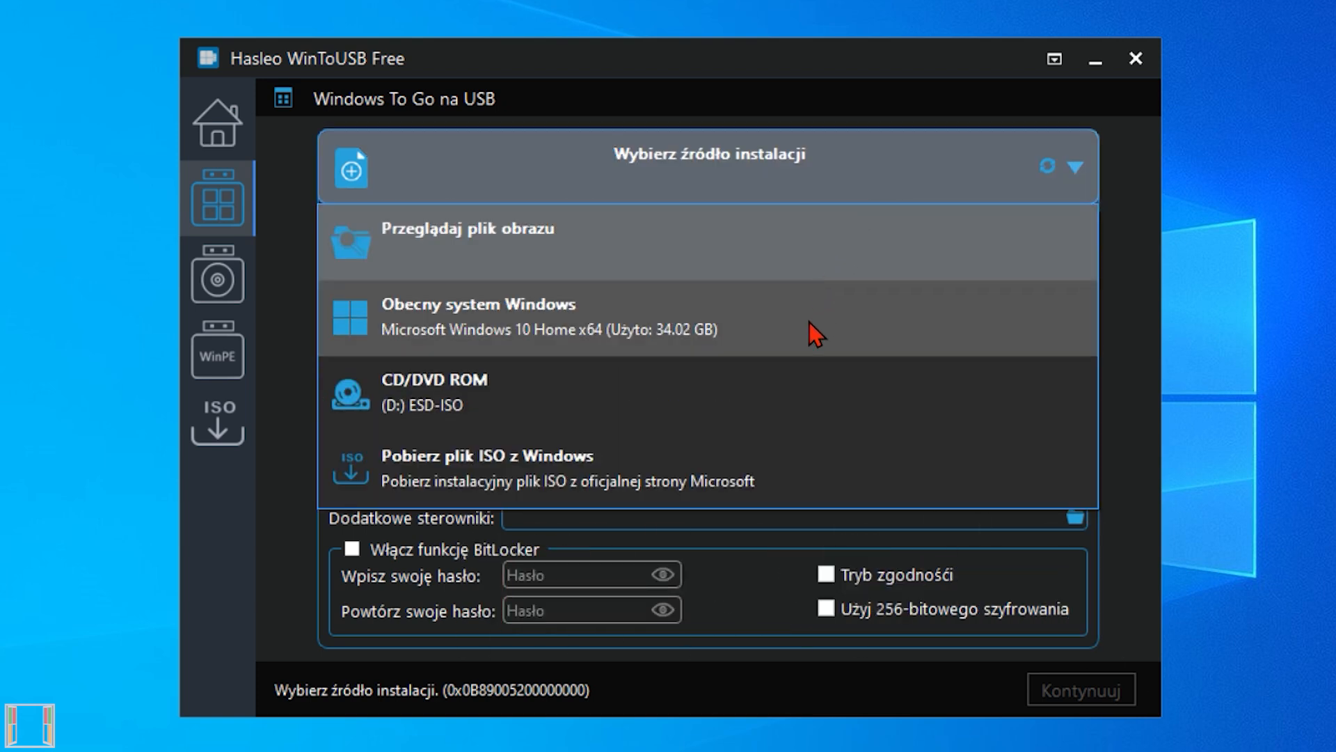
left_click(812, 334)
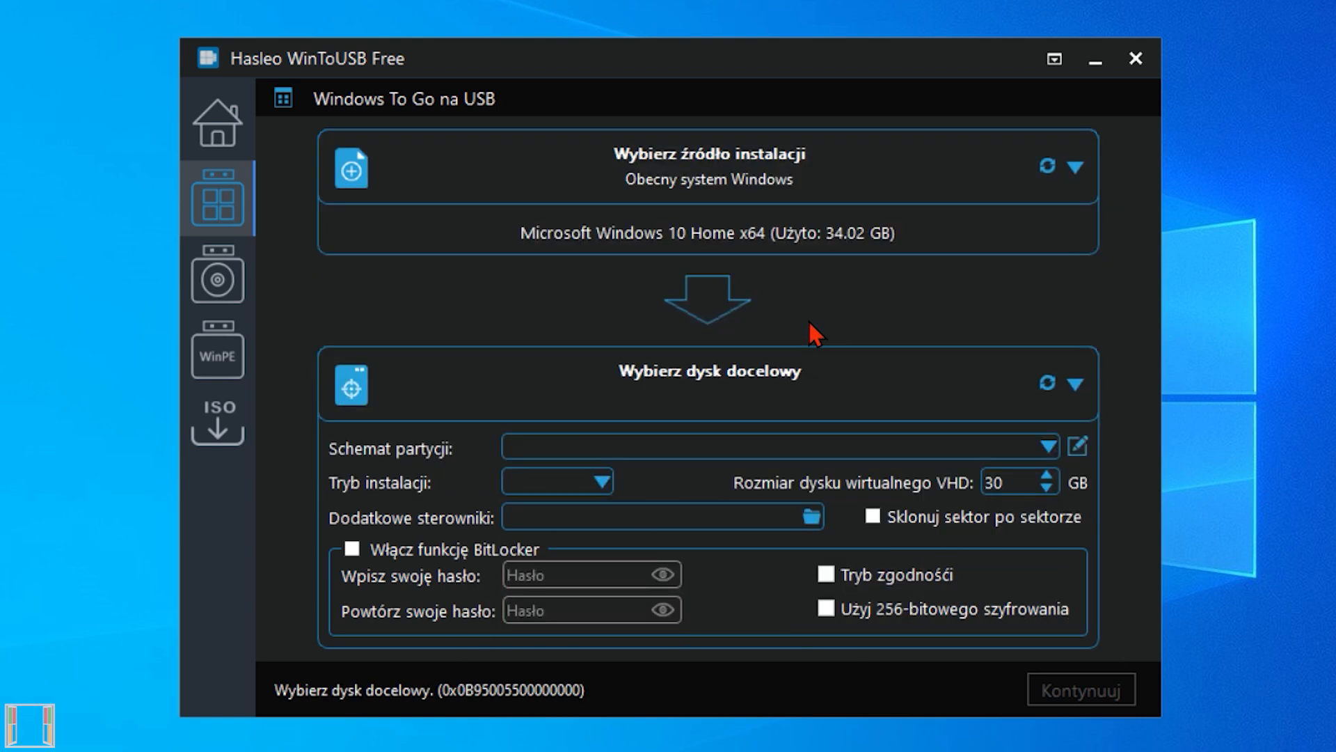
left_click(771, 387)
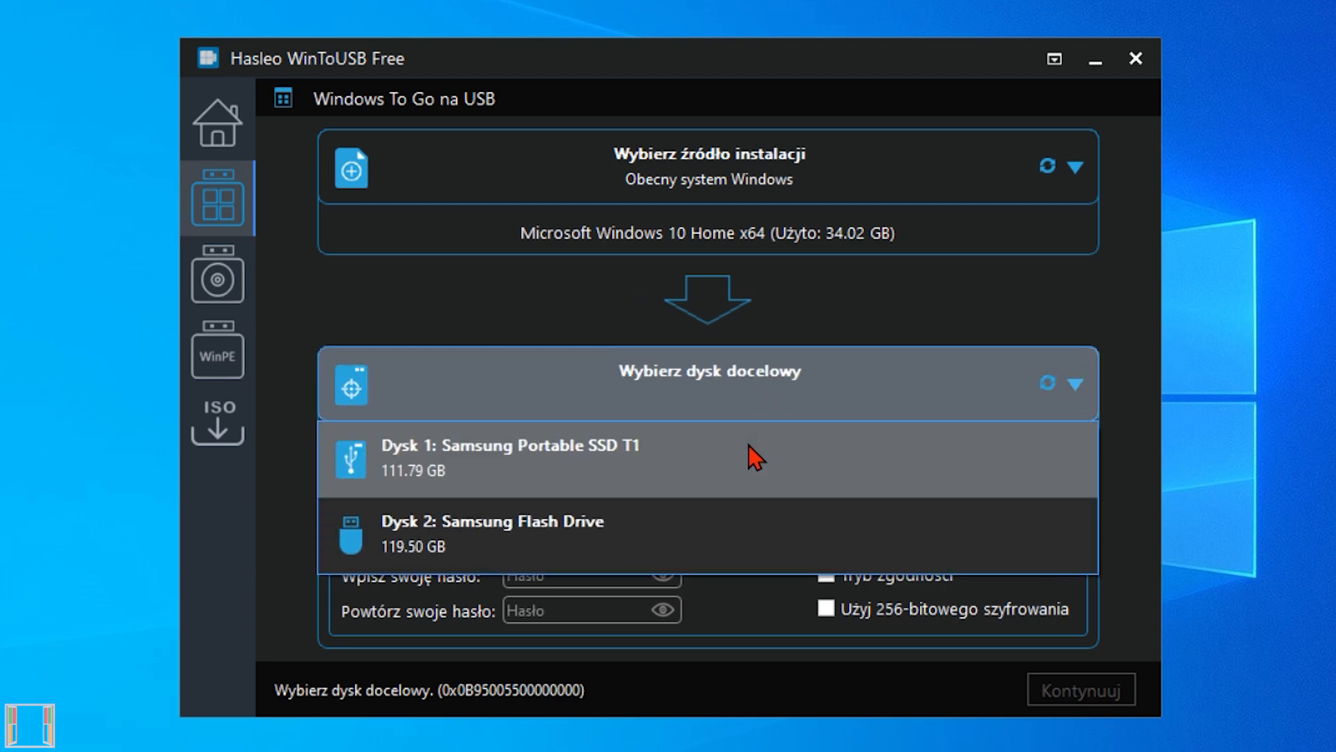
left_click(754, 456)
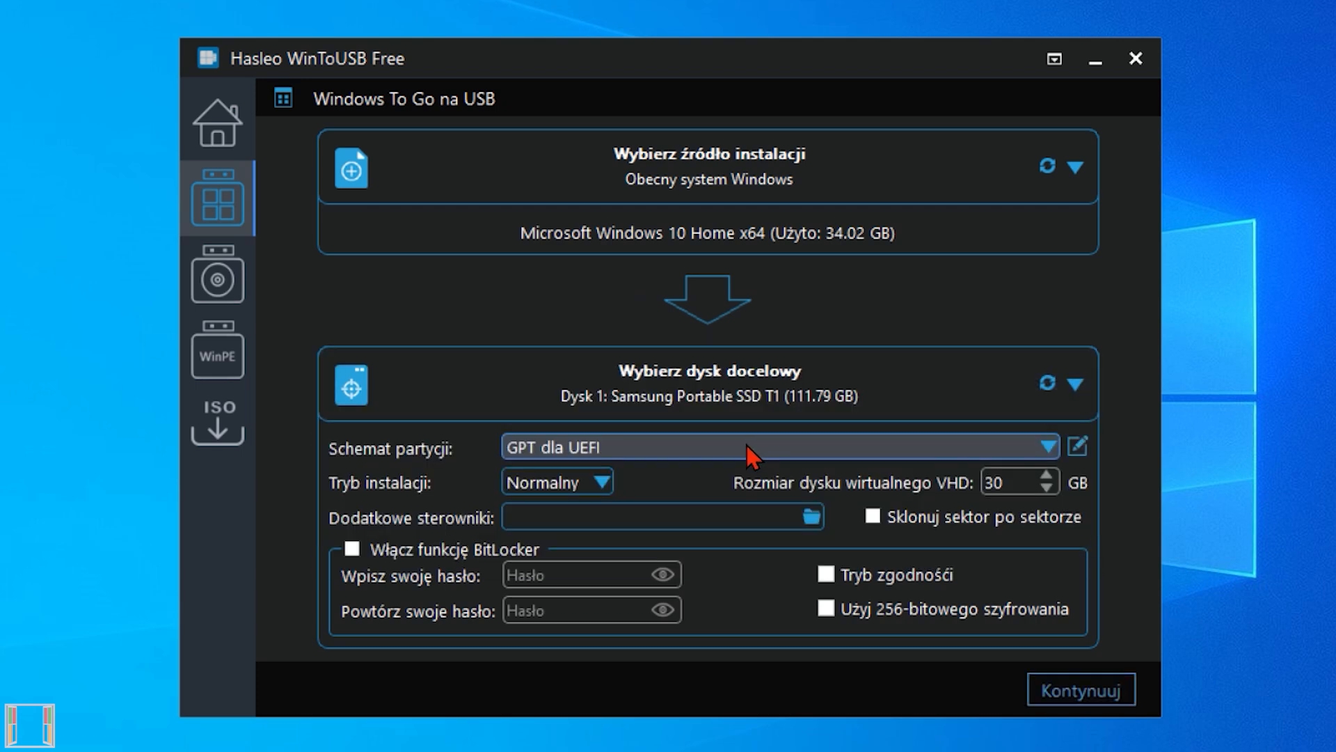
Enable sector-by-sector cloning, start the operation and accept formatting of the target device.
left_click(870, 517)
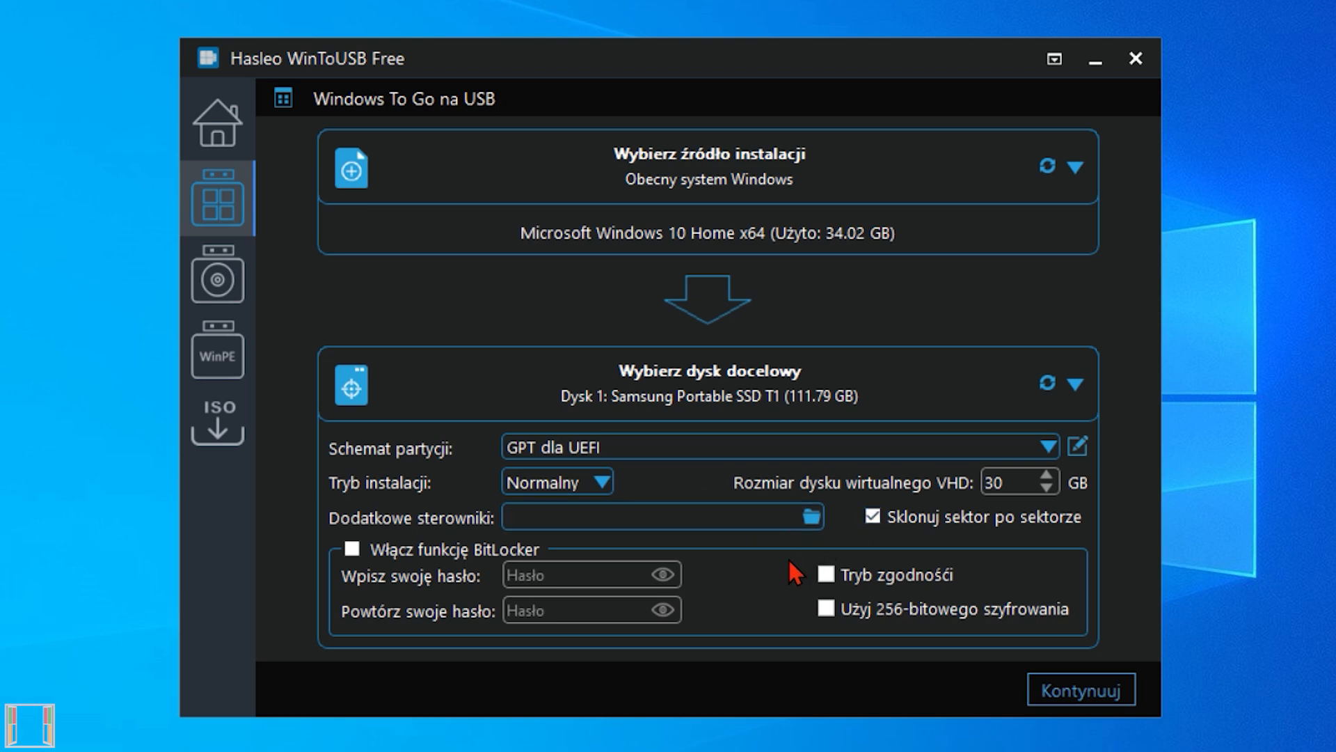
left_click(1078, 689)
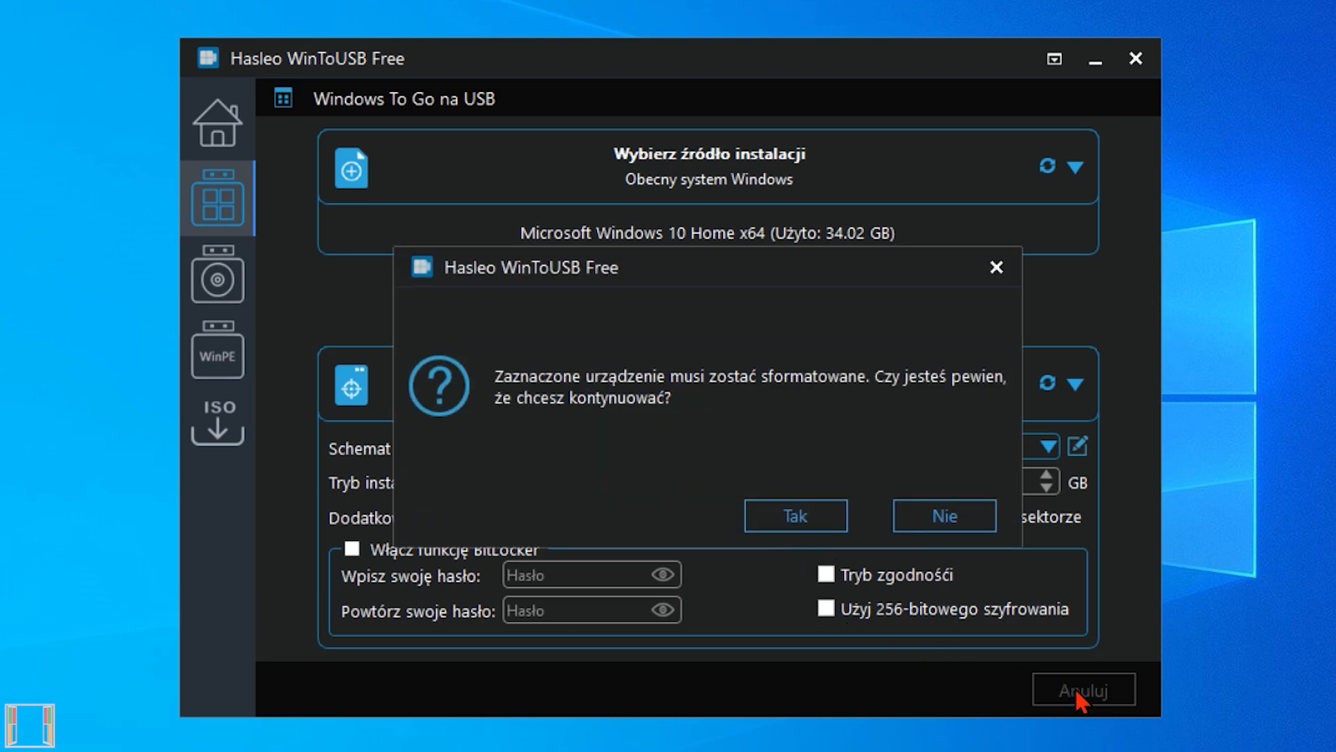
left_click(815, 524)
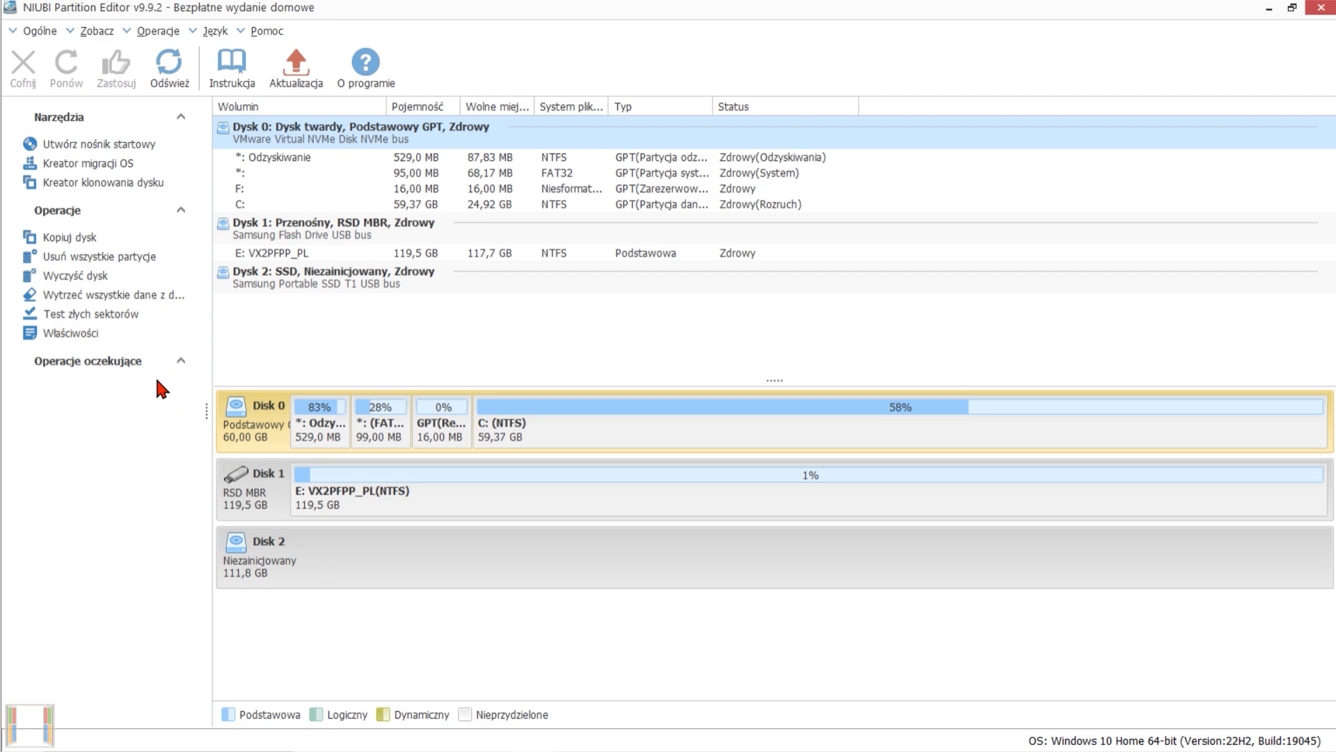
Switch to NIUBI Partition Editor and start a bad sector test on the VMware Virtual NVMe Disk.
left_click(126, 317)
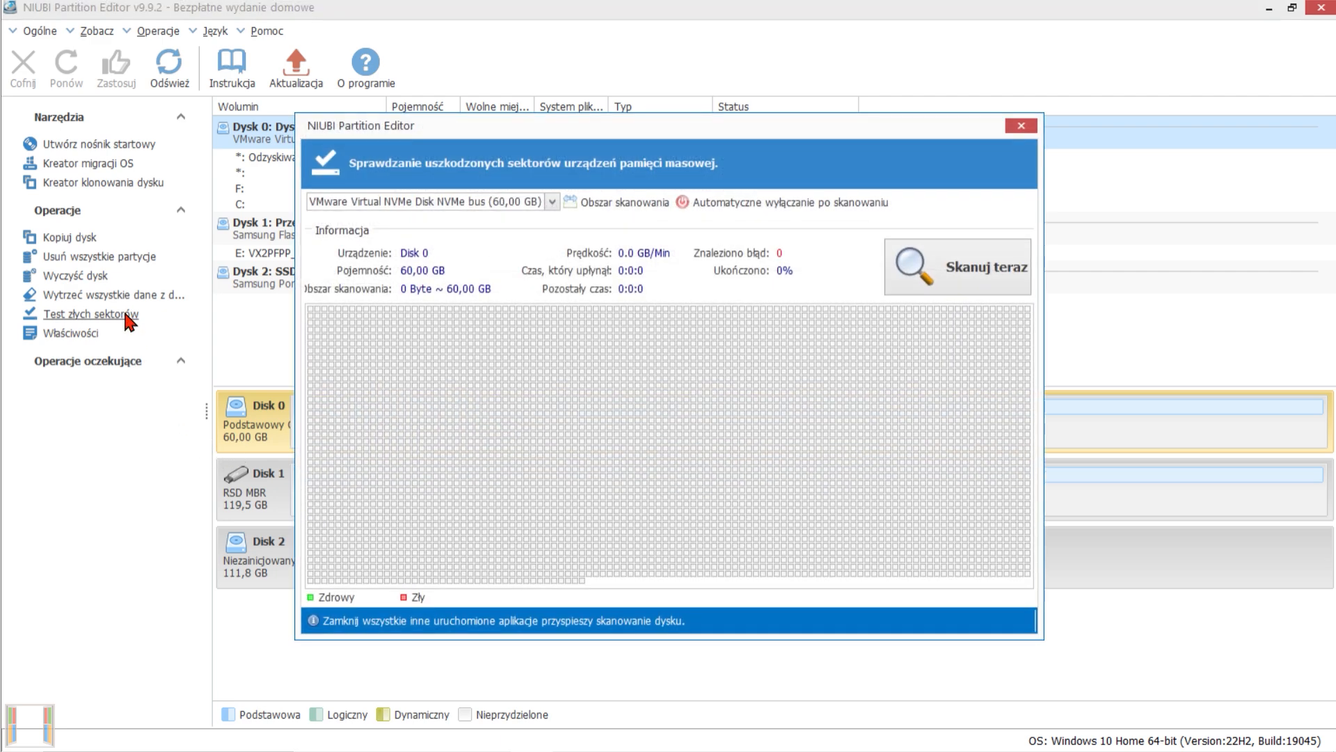
left_click(974, 296)
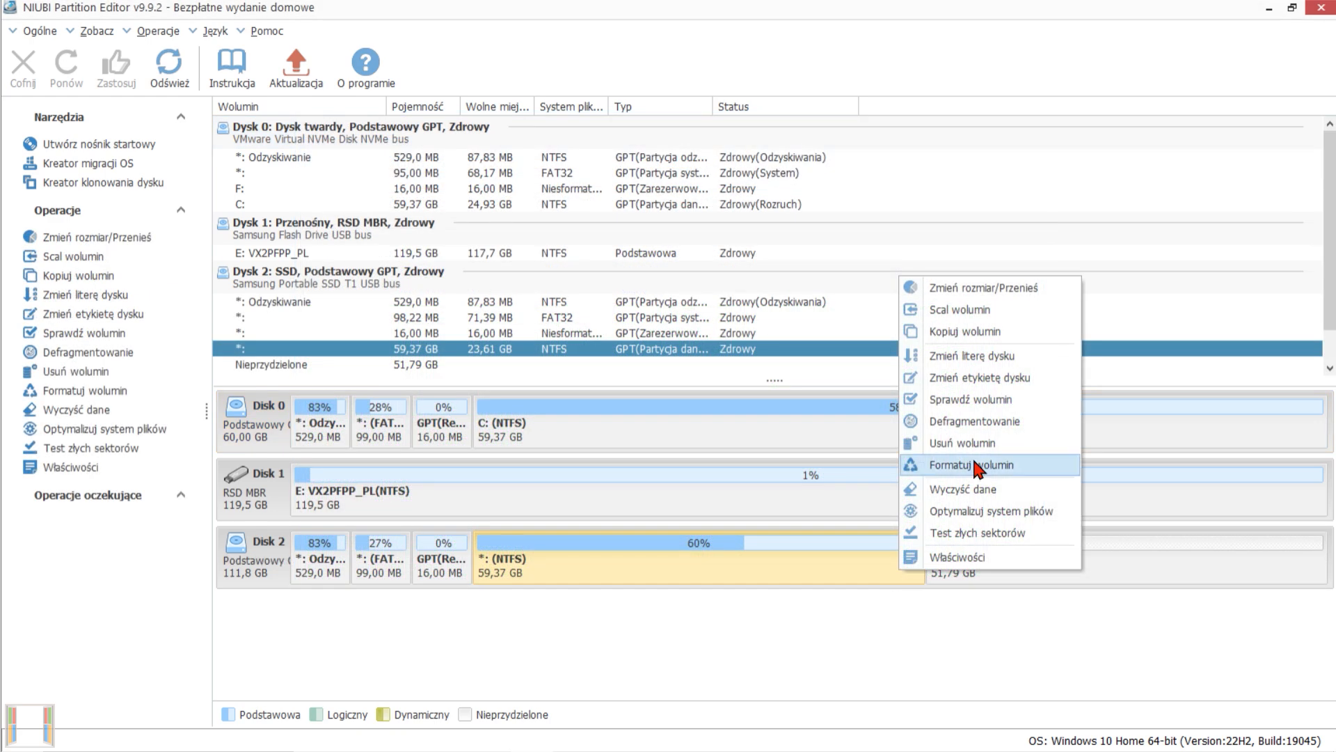
Extend the 59,37 GB NTFS volume on Disk 2 over the unallocated space to 113 828,4 MB.
left_click(1005, 294)
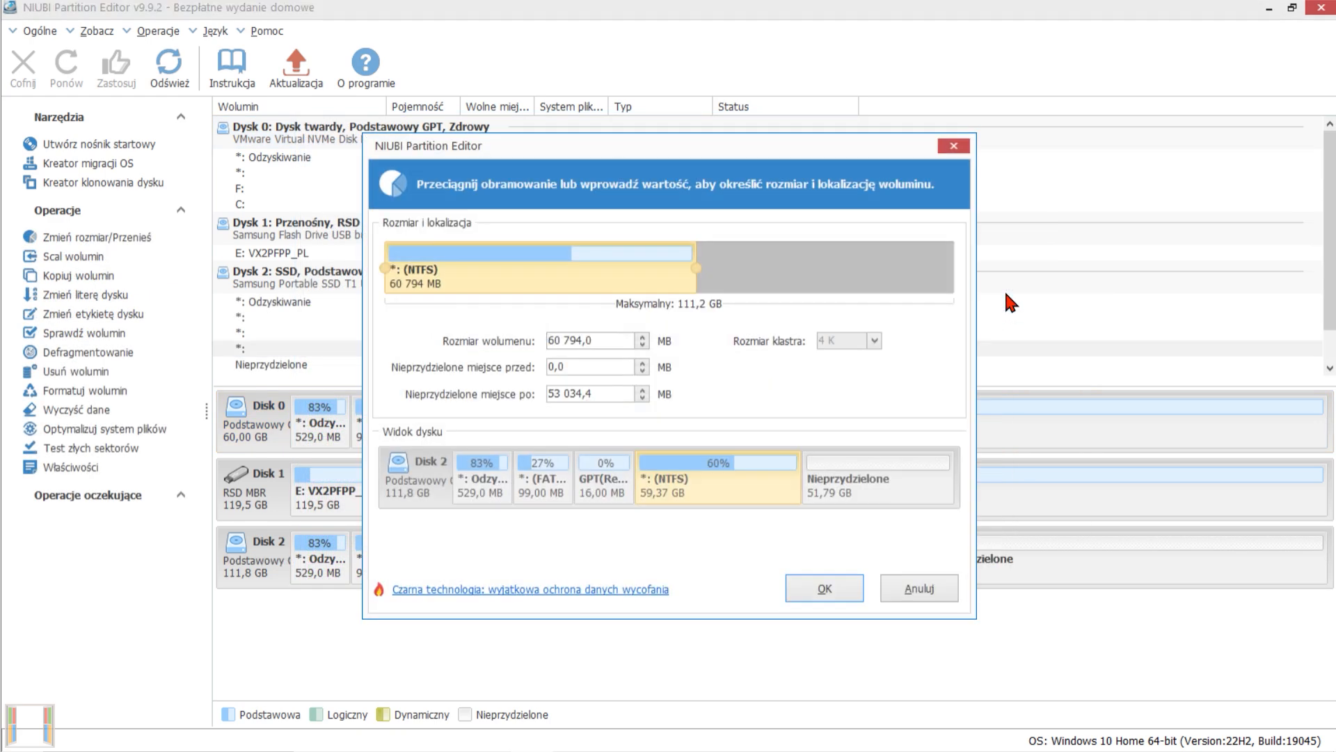
left_click_drag(696, 268, 953, 270)
left_click(829, 590)
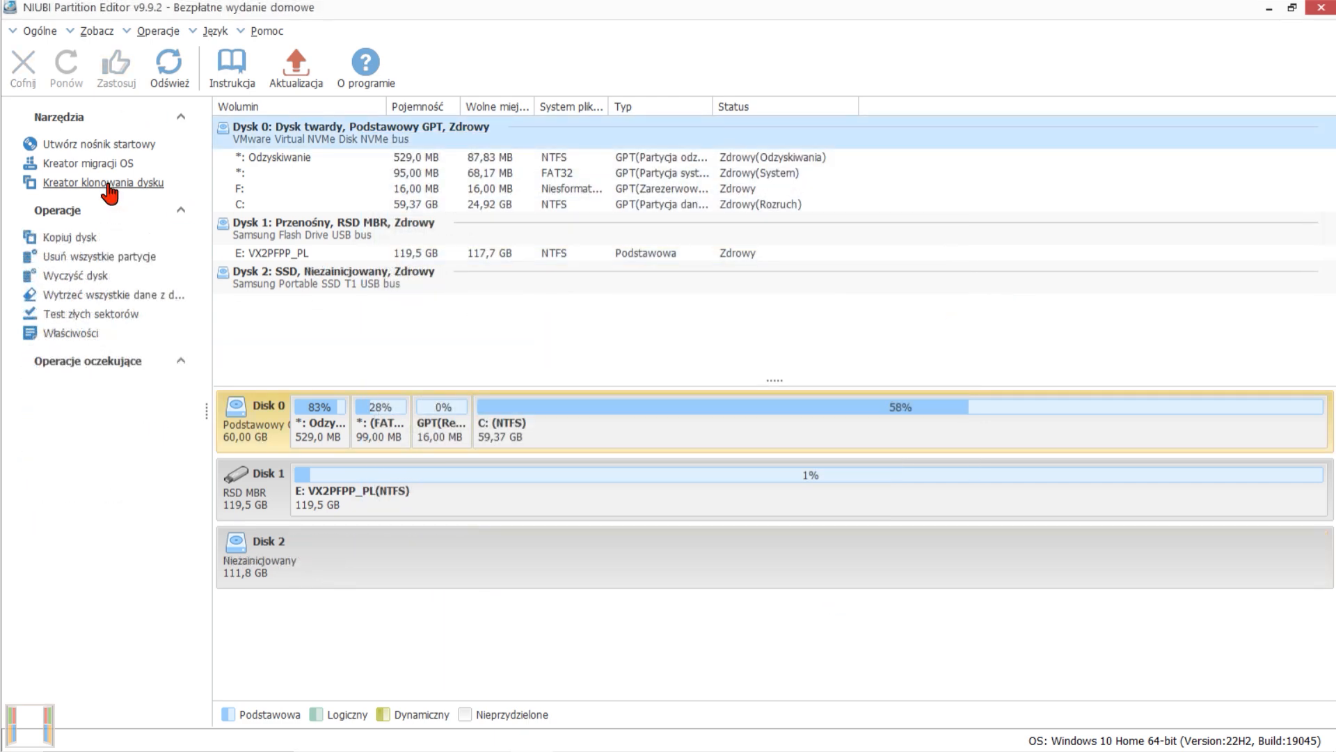
Set up a disk clone from Disk 0 to Disk 2 (Samsung Portable SSD T1), keeping the proposed partition sizes and Optimized SSD alignment.
left_click(109, 185)
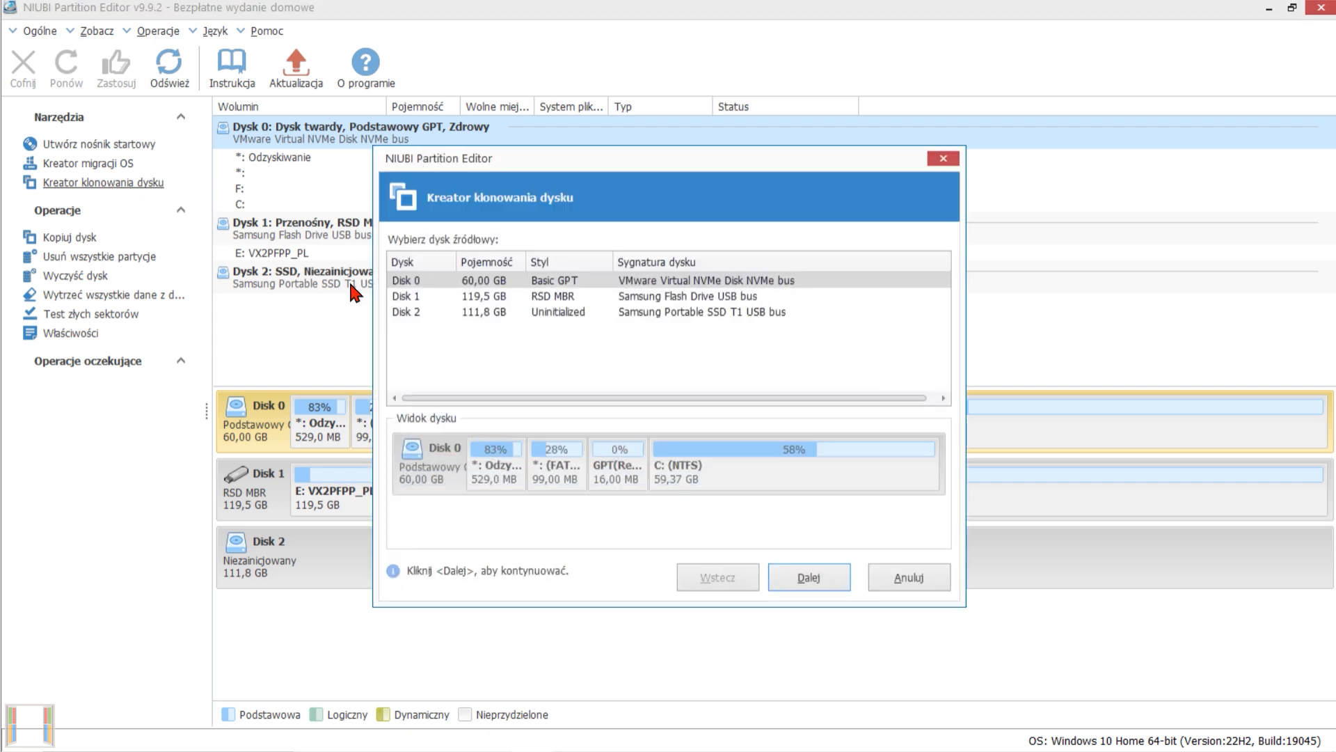
left_click(806, 583)
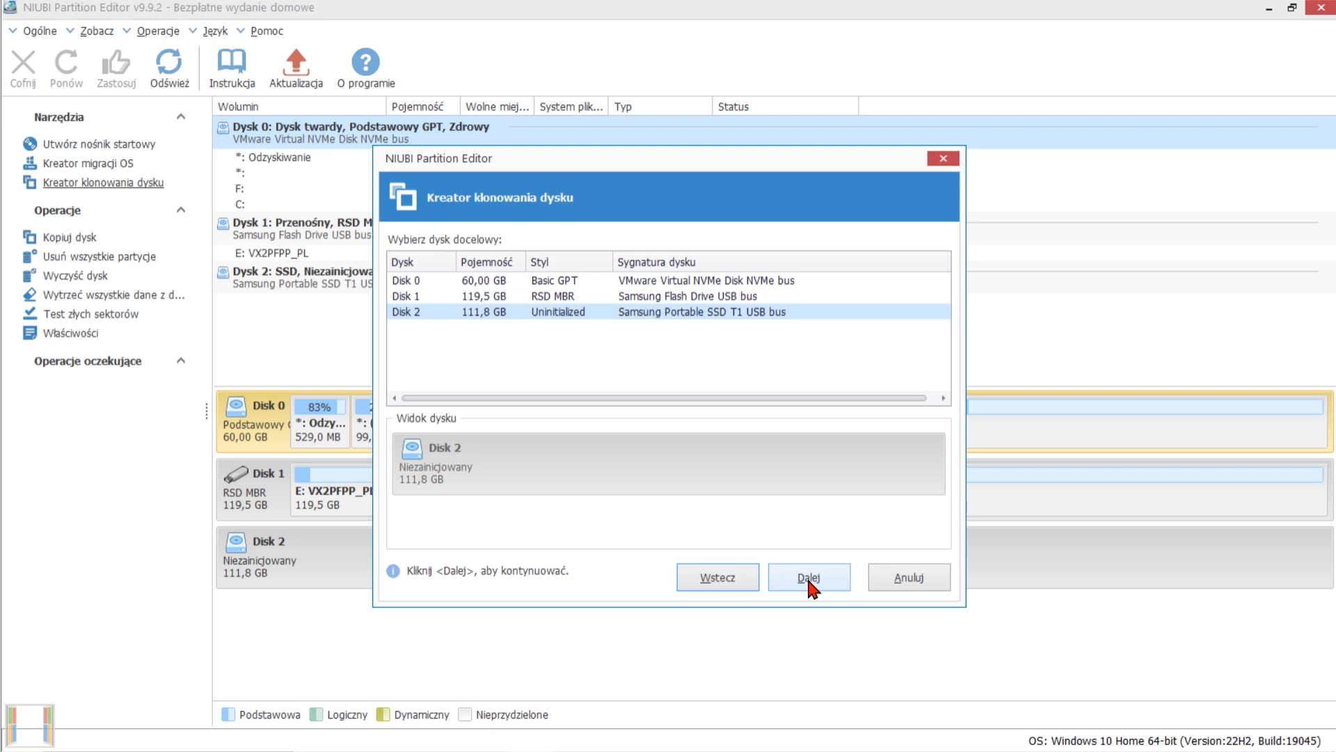
left_click(808, 583)
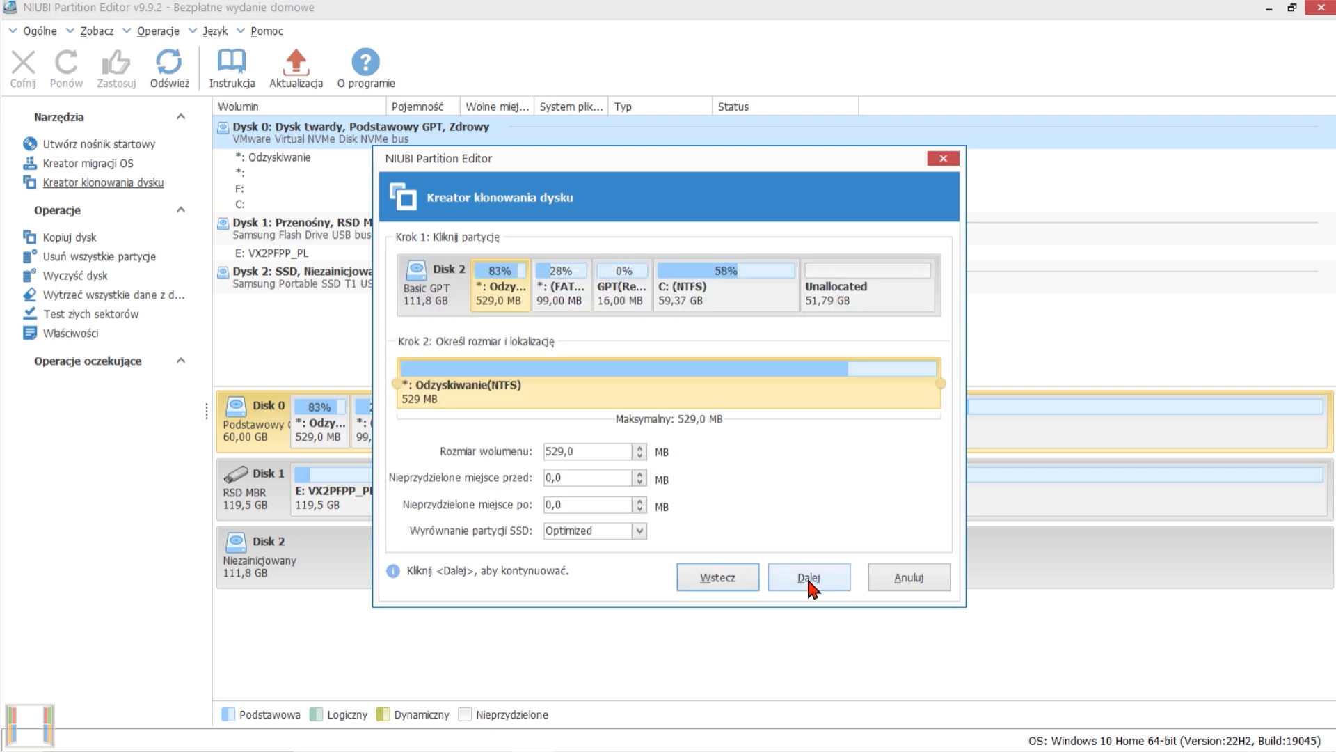
left_click(809, 583)
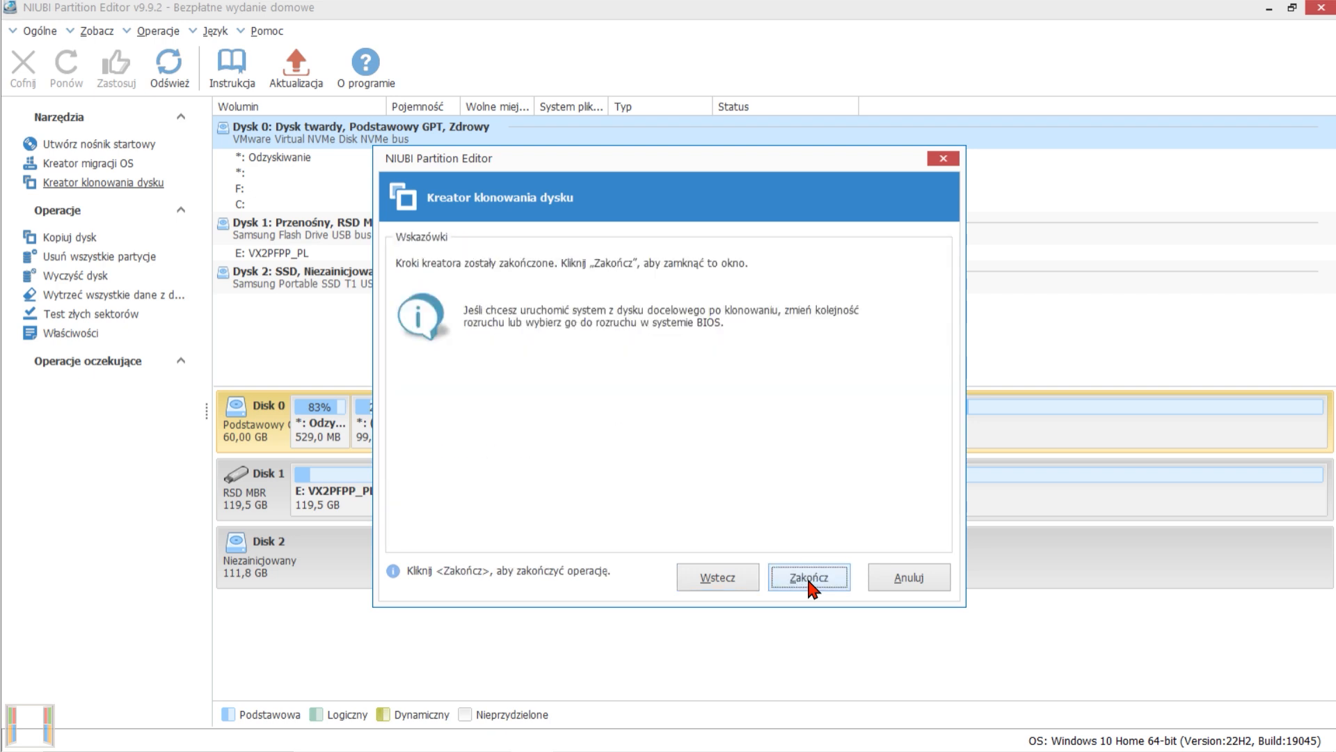
left_click(809, 577)
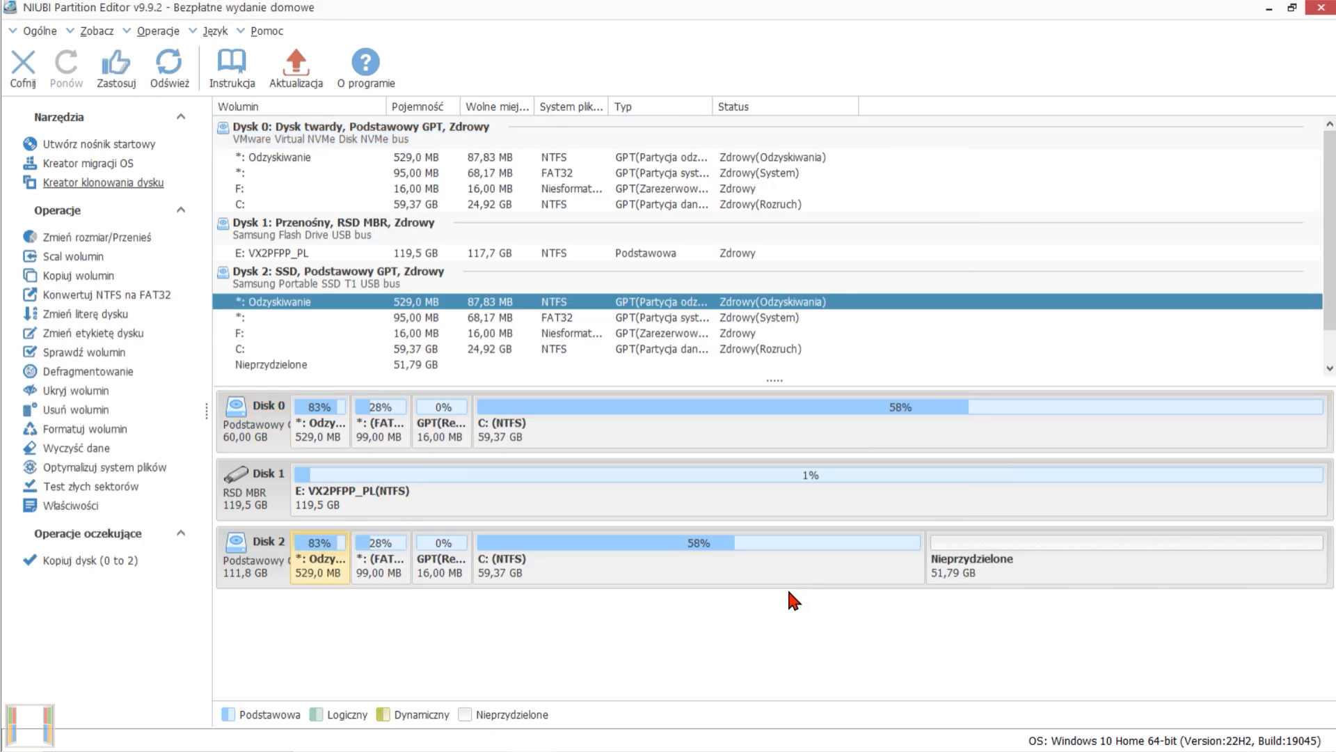
Apply the pending copy of Disk 0 to Disk 2 and dismiss the completion message.
left_click(108, 84)
left_click(696, 436)
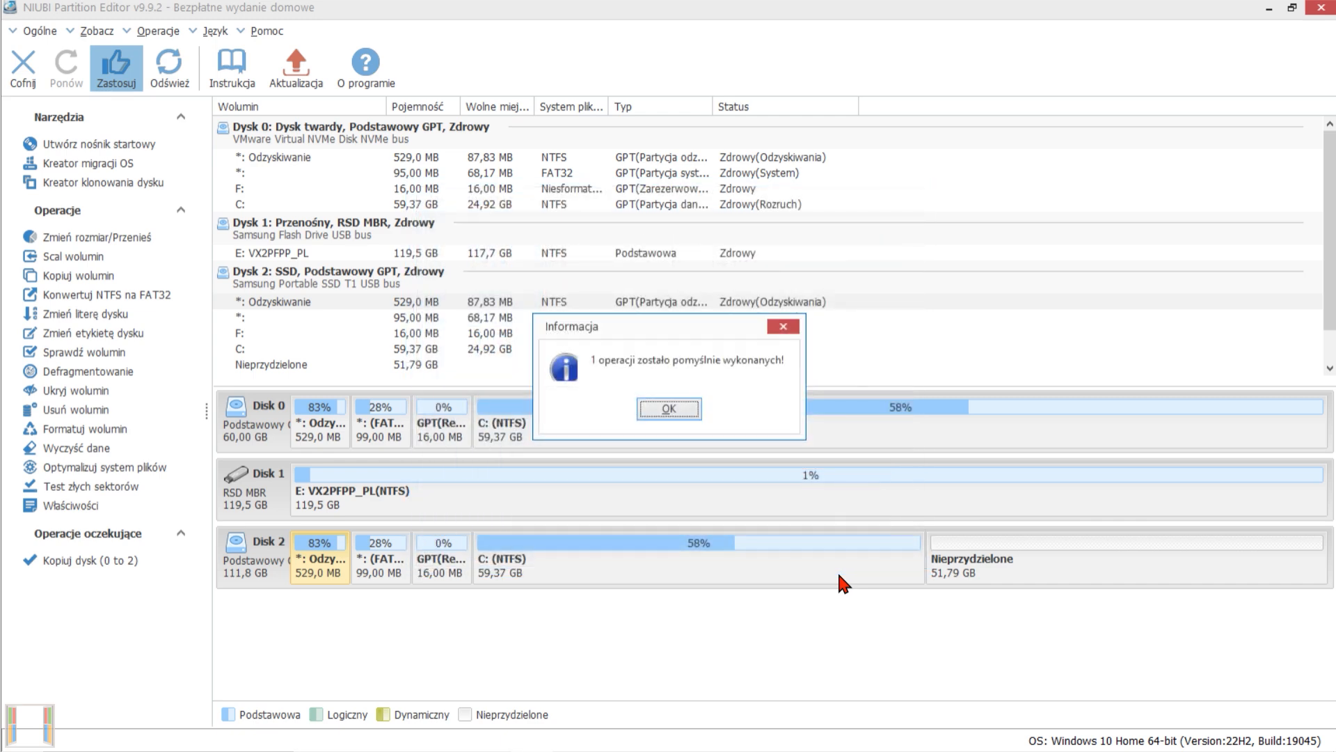
left_click(669, 415)
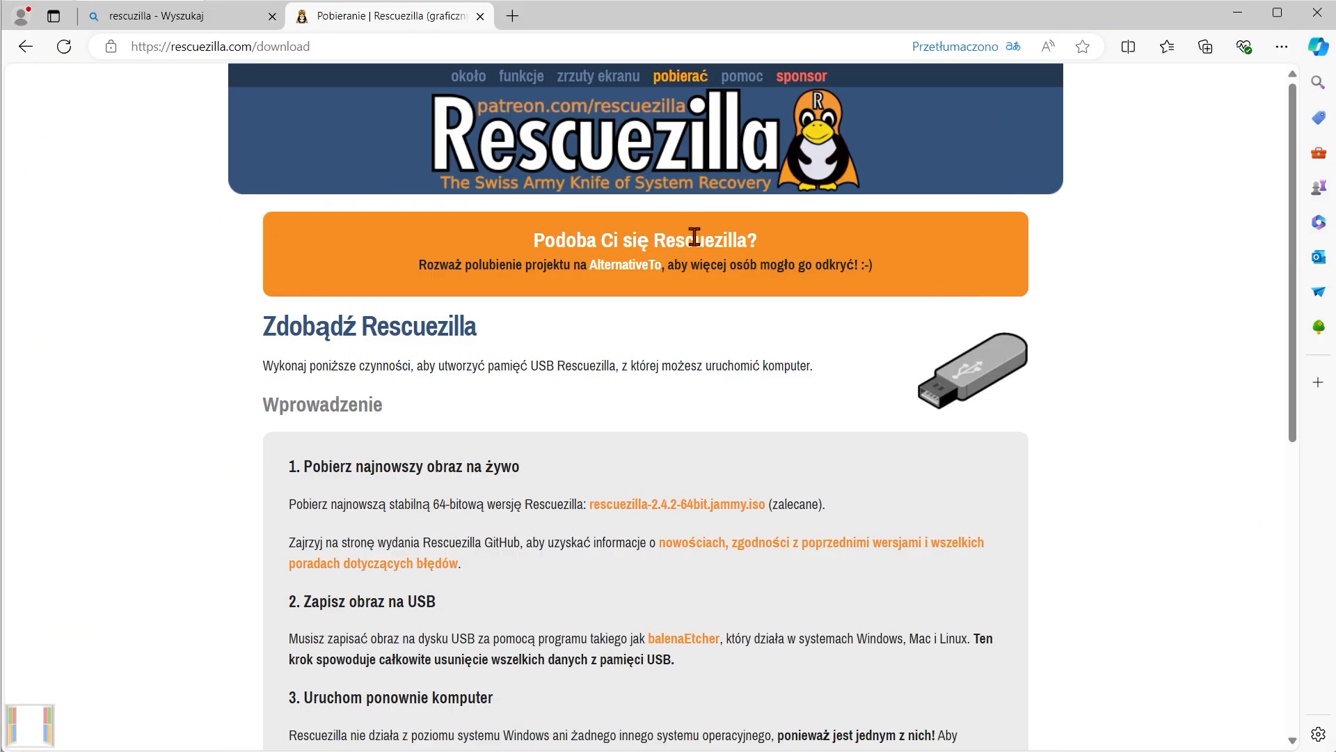
Download rescuezilla-2.4.2-64bit.jammy.iso from the Rescuezilla download page and open the linked balenaEtcher site.
left_click(690, 506)
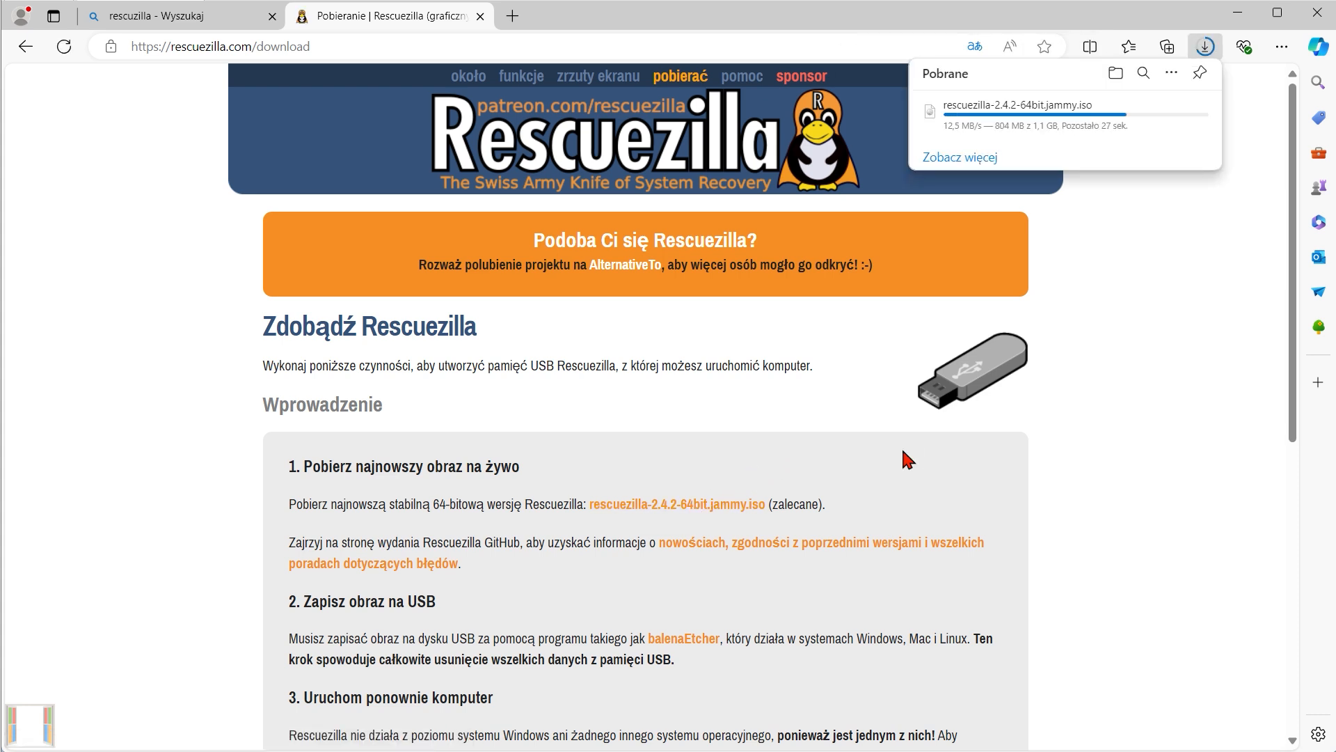
scroll(903, 447, "down", 6)
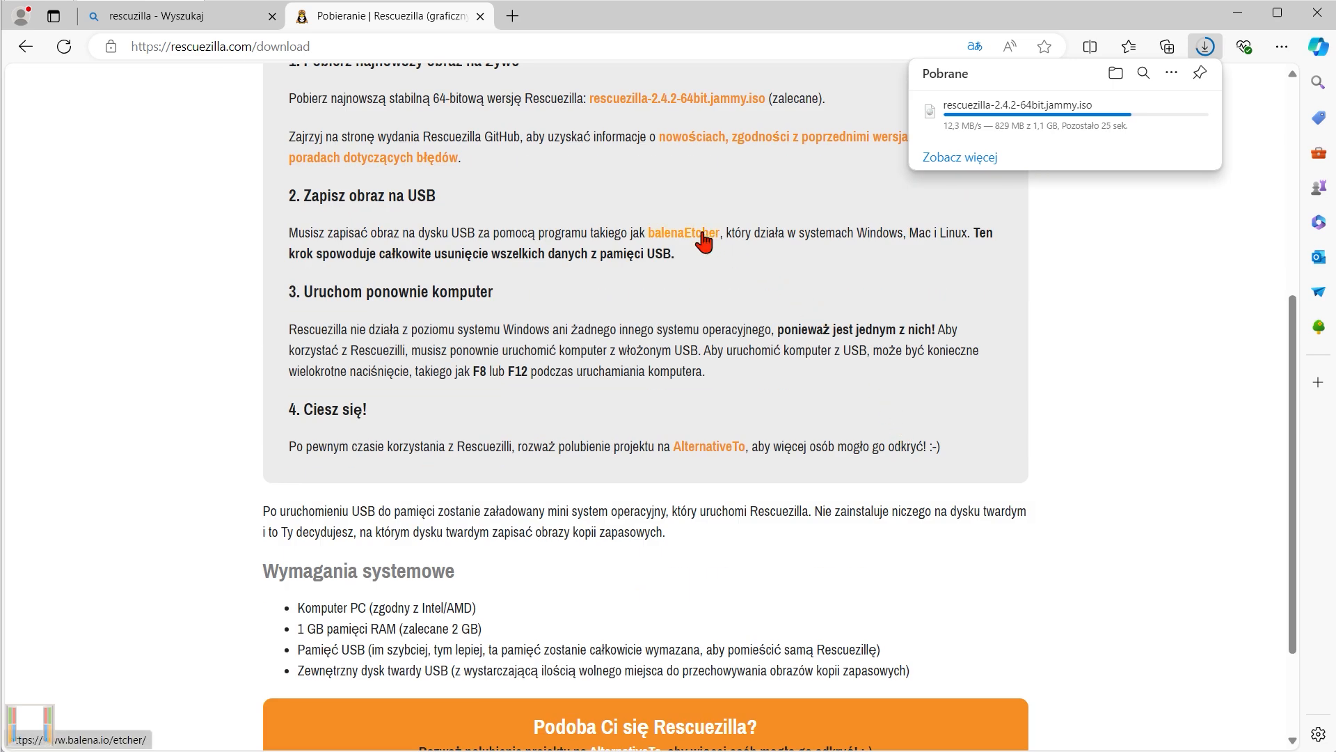
left_click(703, 241)
Download the balenaEtcher installer for Windows (x86|x64) and accept all cookies on the site.
scroll(679, 281, "down", 3)
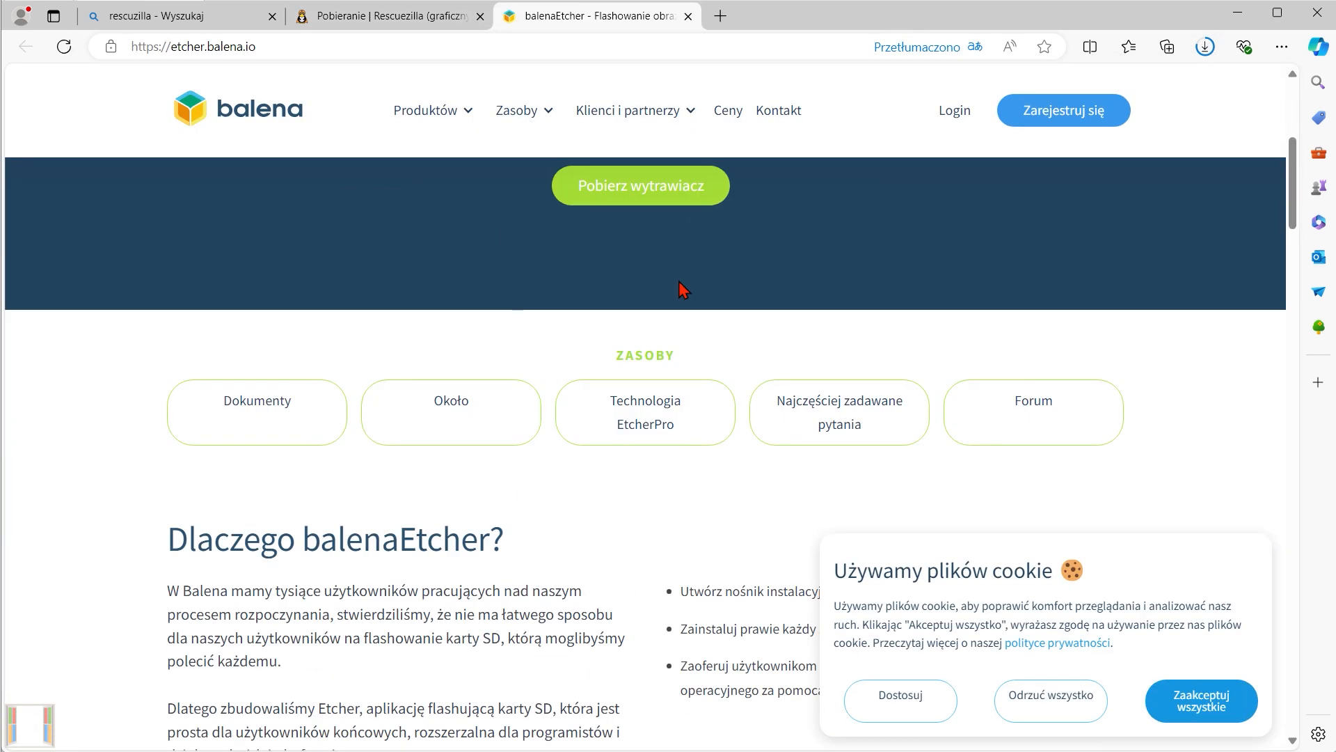
left_click(660, 203)
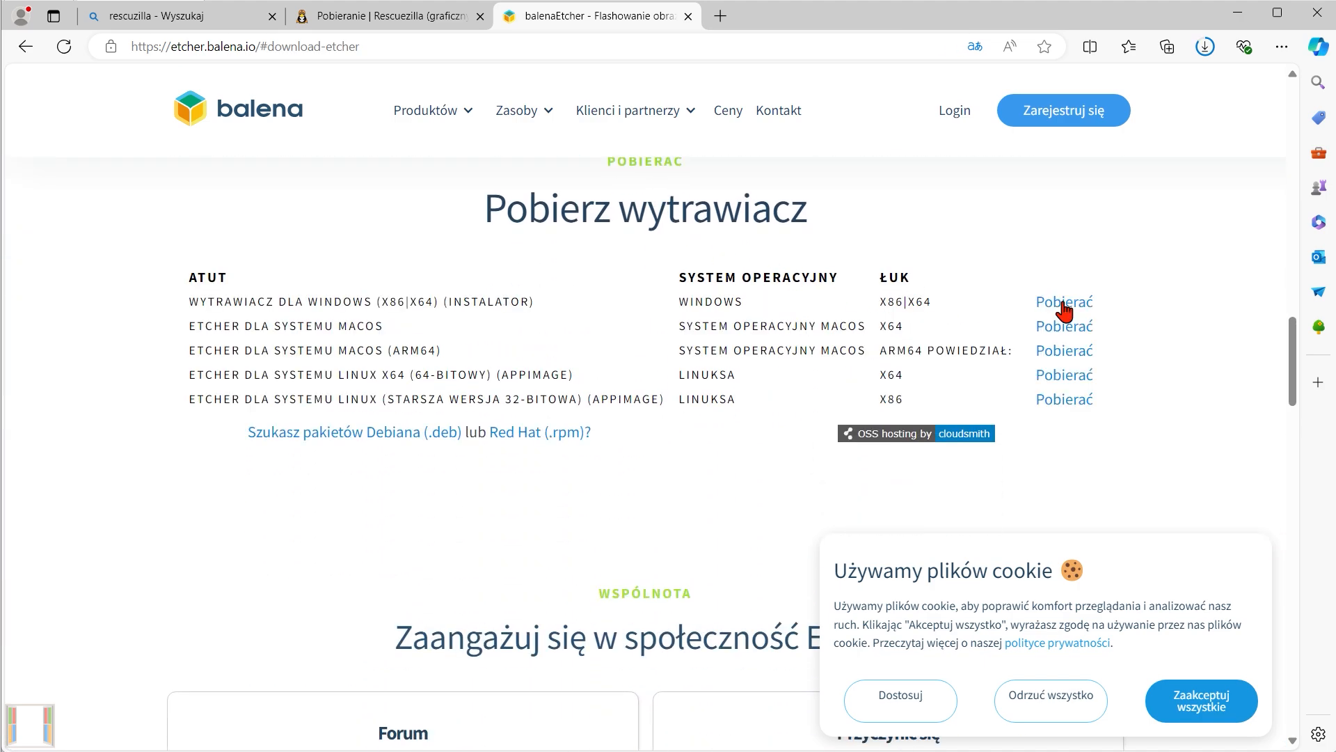
left_click(1063, 305)
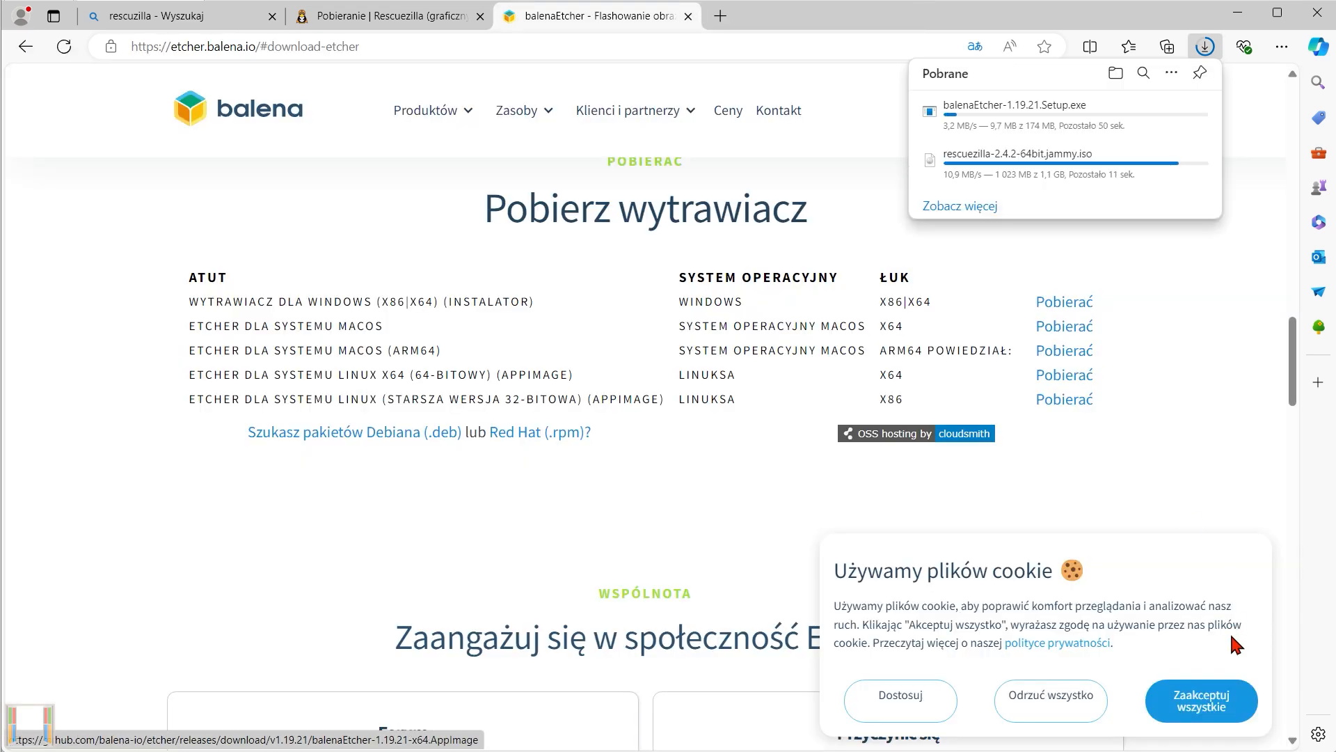
left_click(1211, 685)
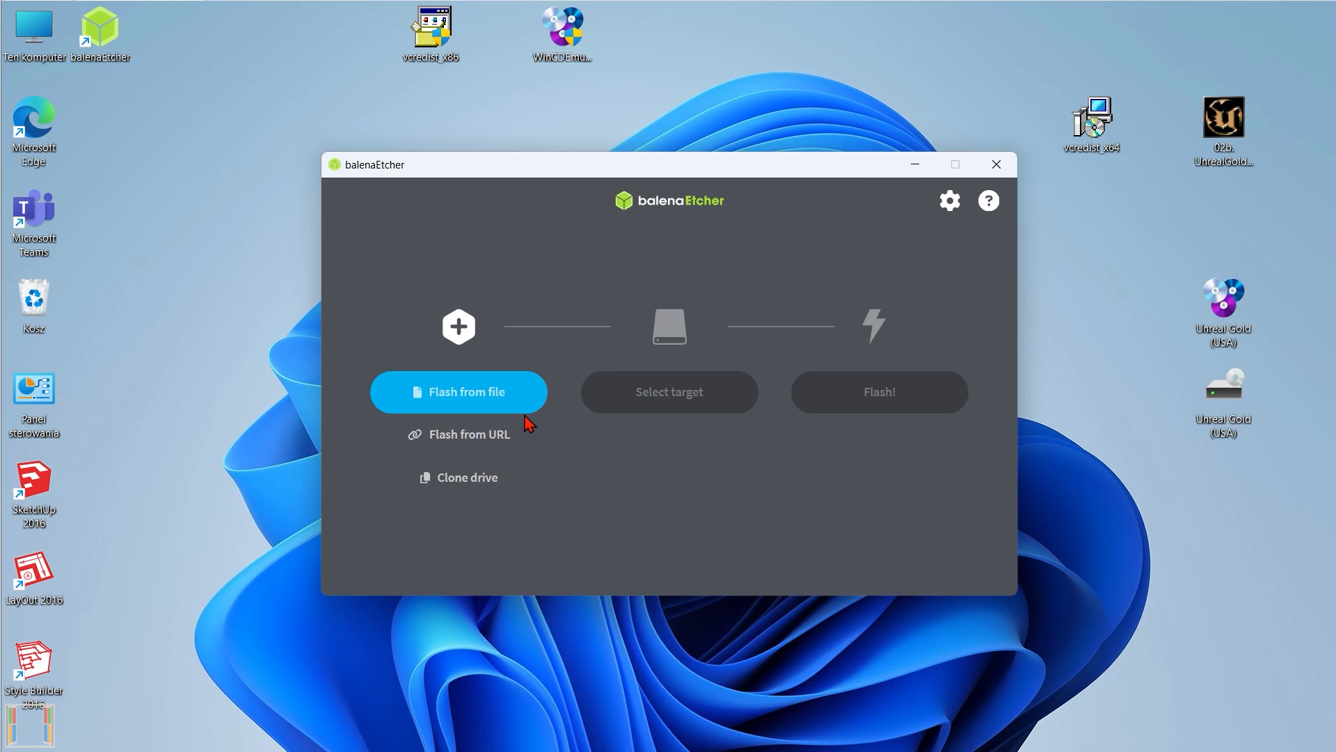
Switch to balenaEtcher and load the downloaded rescuezilla-2.4.2-64bit.jammy image from the Pobrane folder.
left_click(487, 398)
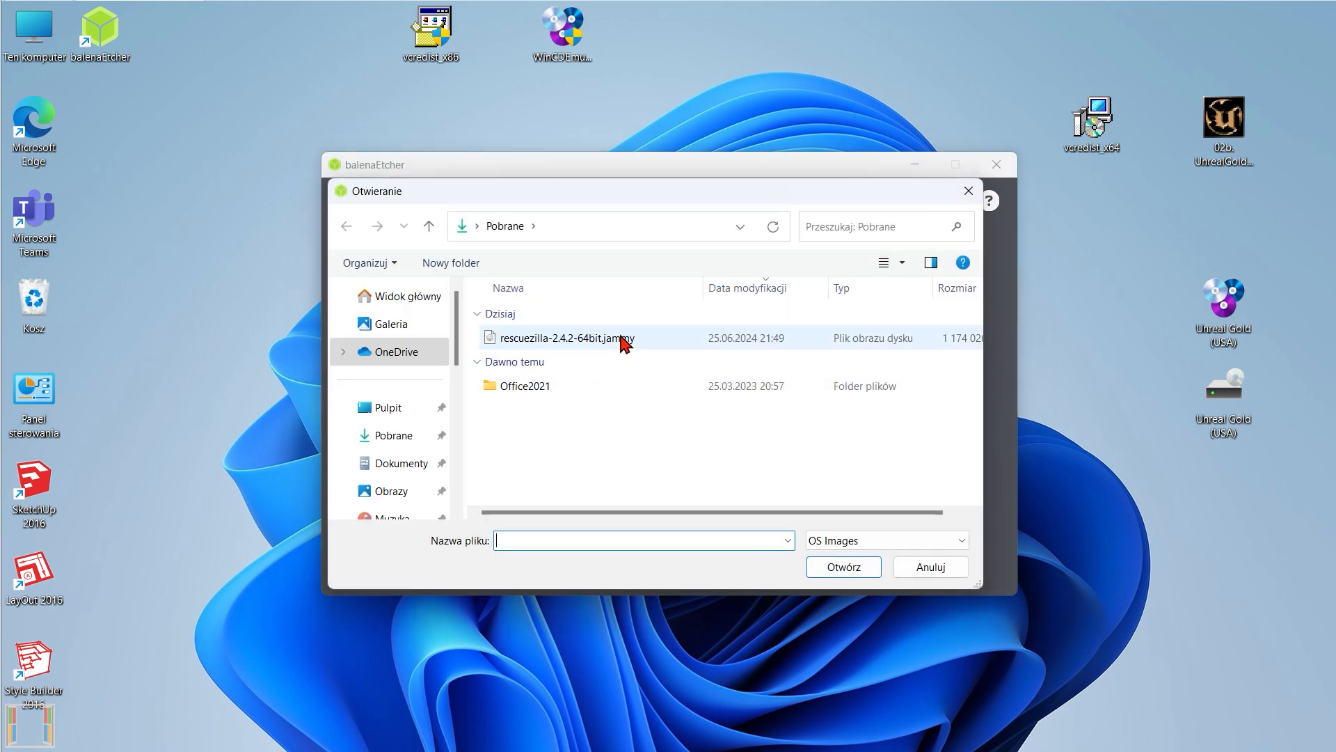
left_click(623, 341)
left_click(835, 569)
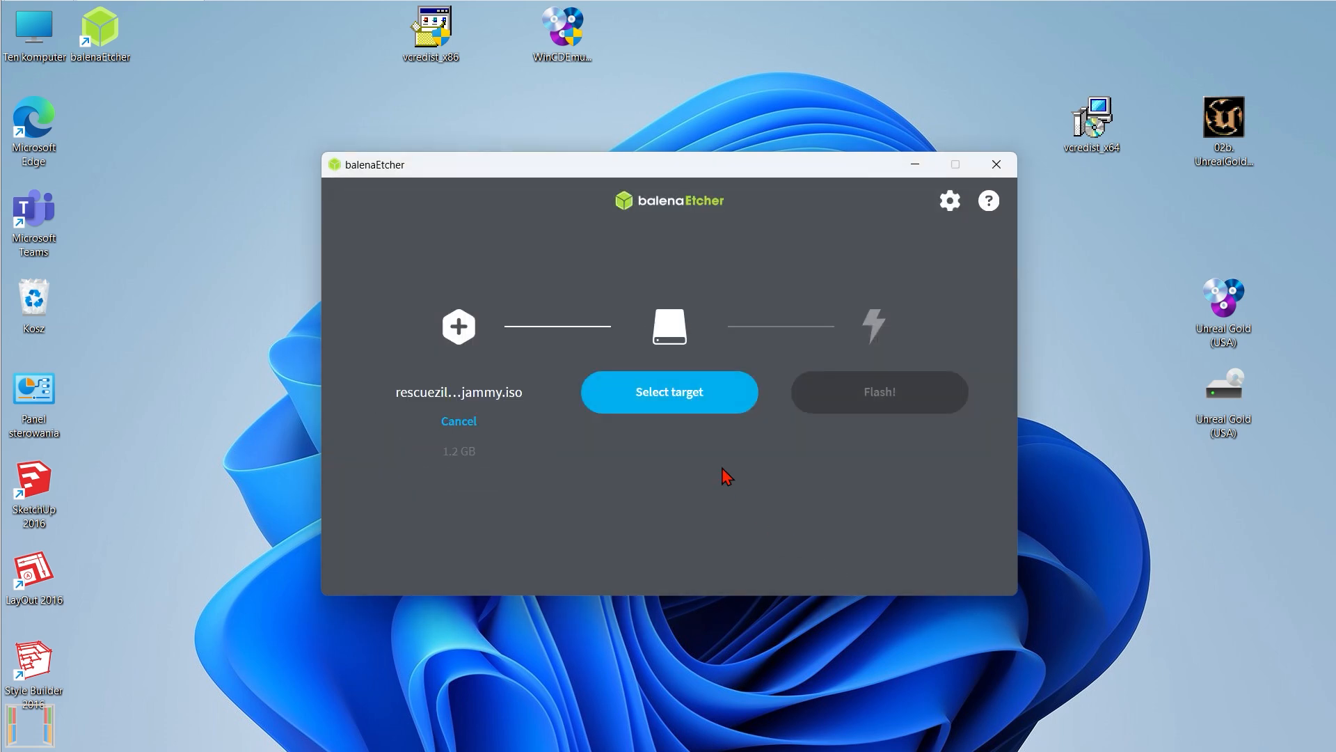
Select the USB SanDisk 3.2Gen1 USB Device as the target and flash the image to it.
left_click(668, 394)
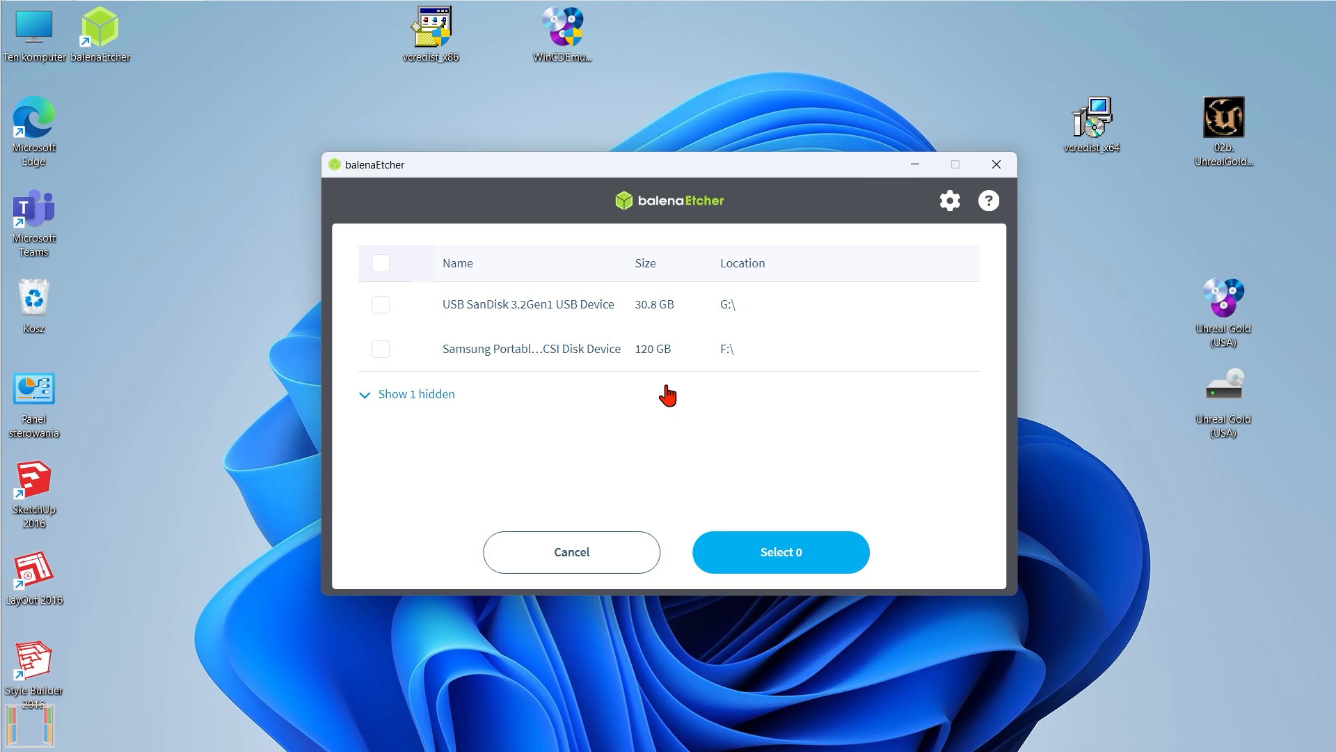
left_click(381, 304)
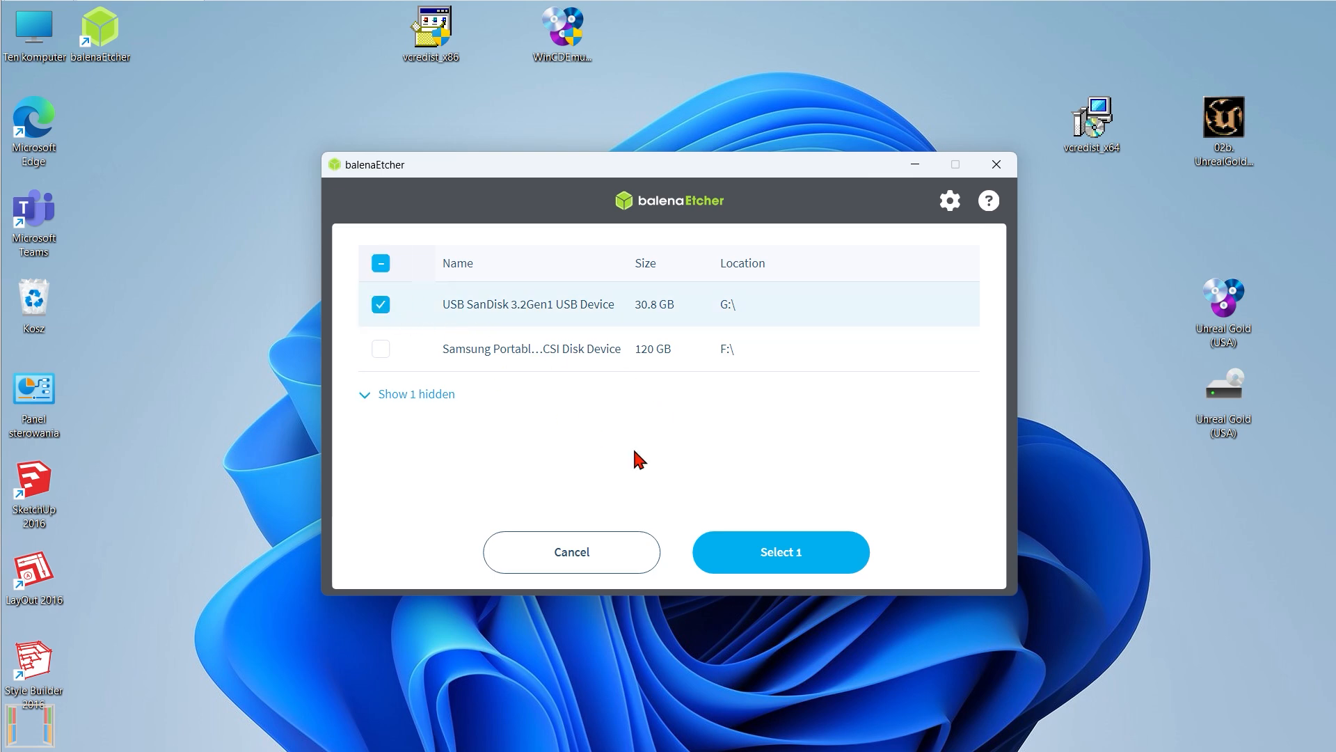
left_click(785, 557)
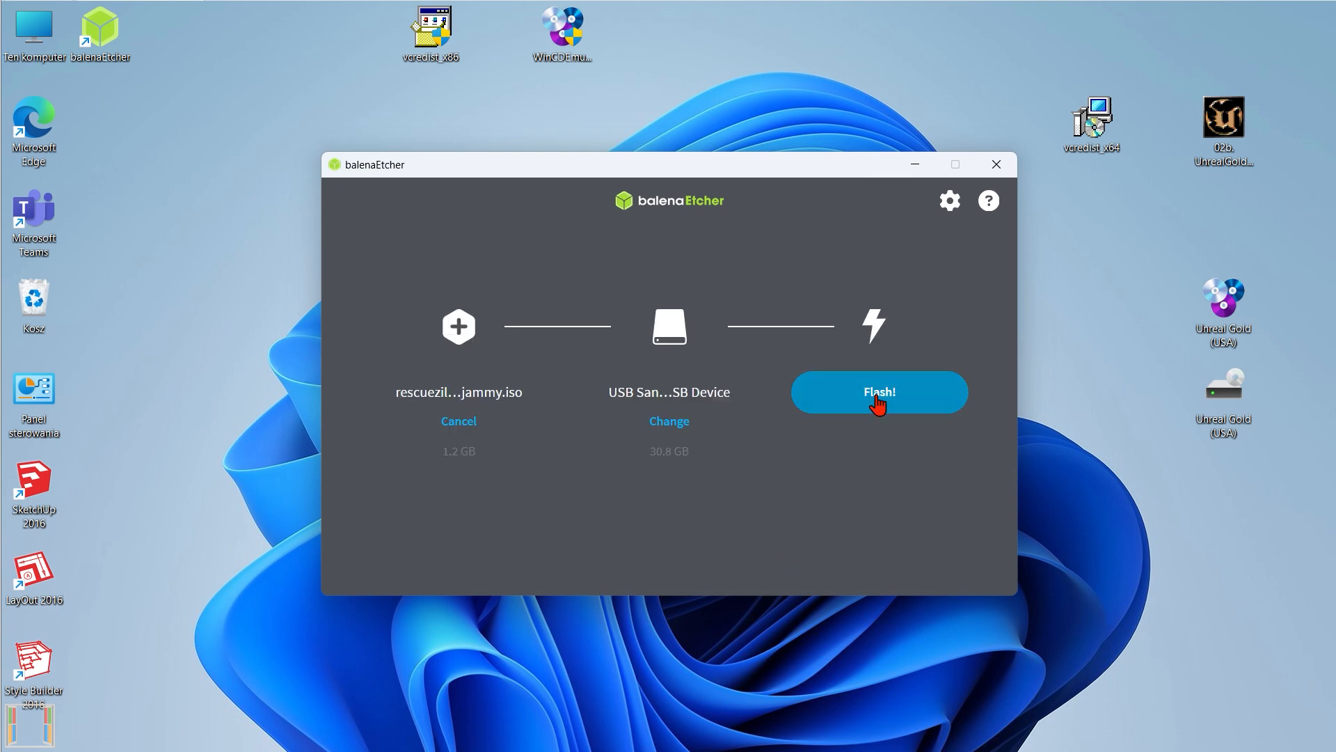
left_click(879, 394)
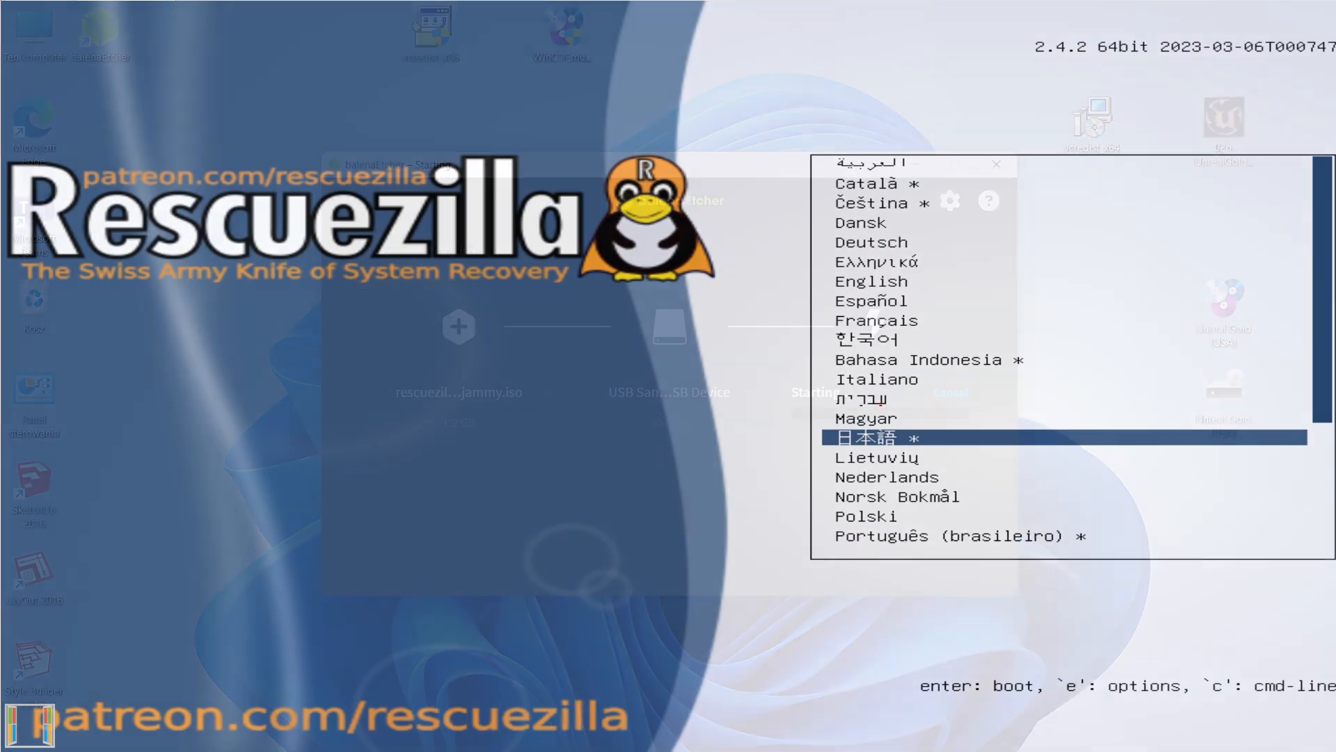
Boot from the Rescuezilla USB drive and start the system with the Uruchom Rescuezilla option.
key("Down")
key("Down")
key("Down")
key("Return")
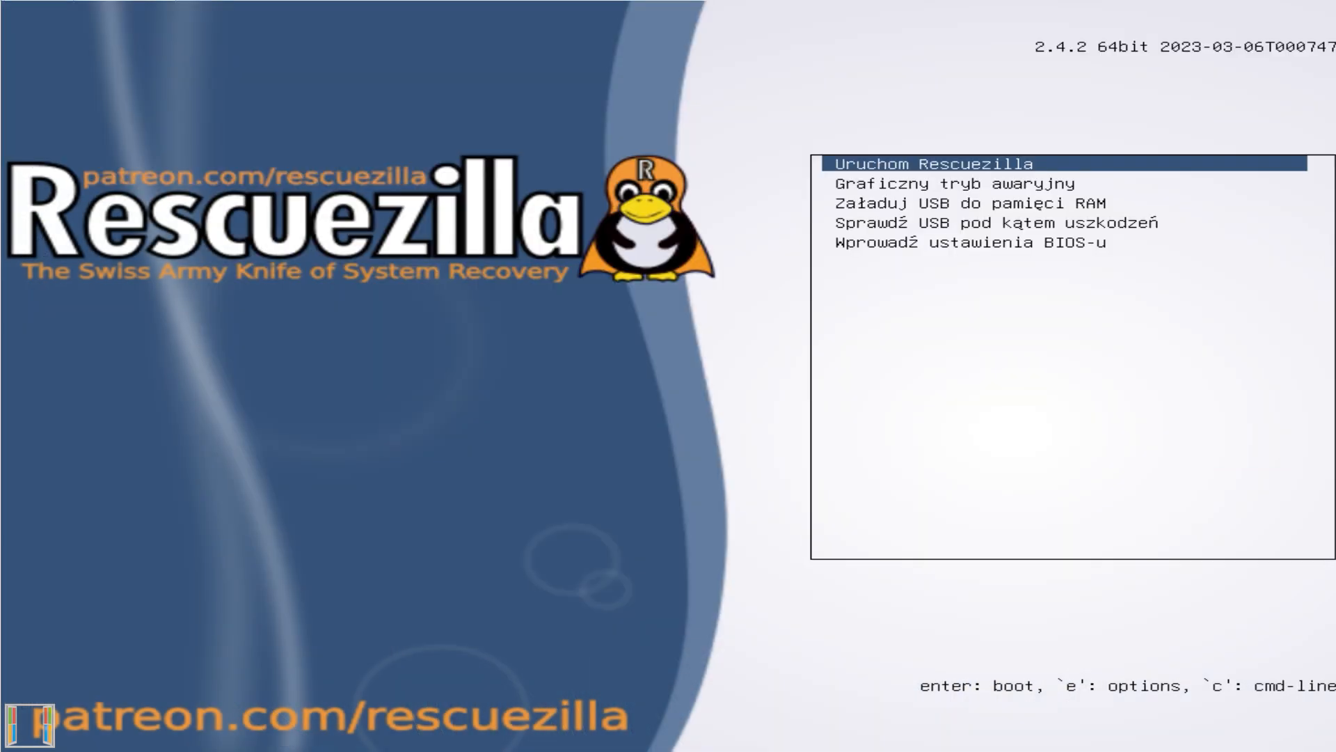
key("Return")
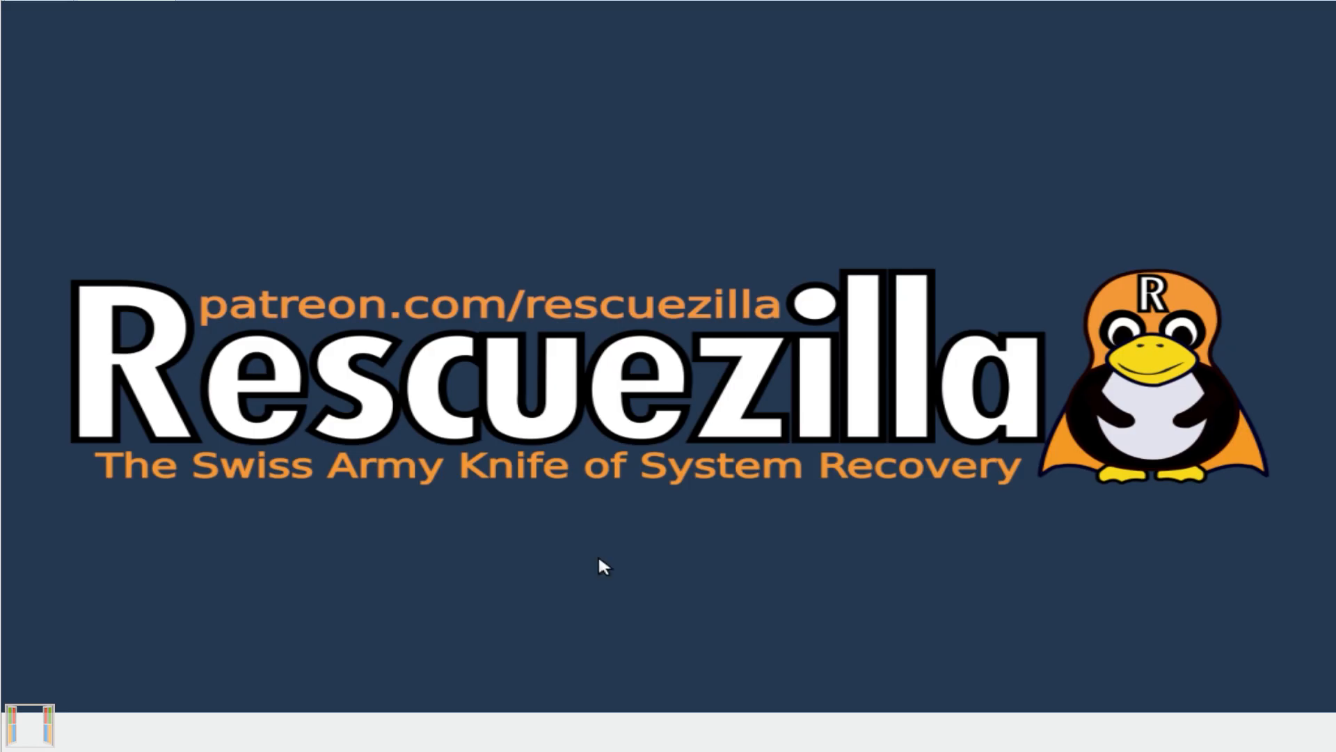
Start the Sklonuj (clone) wizard in Rescuezilla and choose the 60GB VMware Virtual NVMe Disk as the source.
scroll(545, 544, "down", 2)
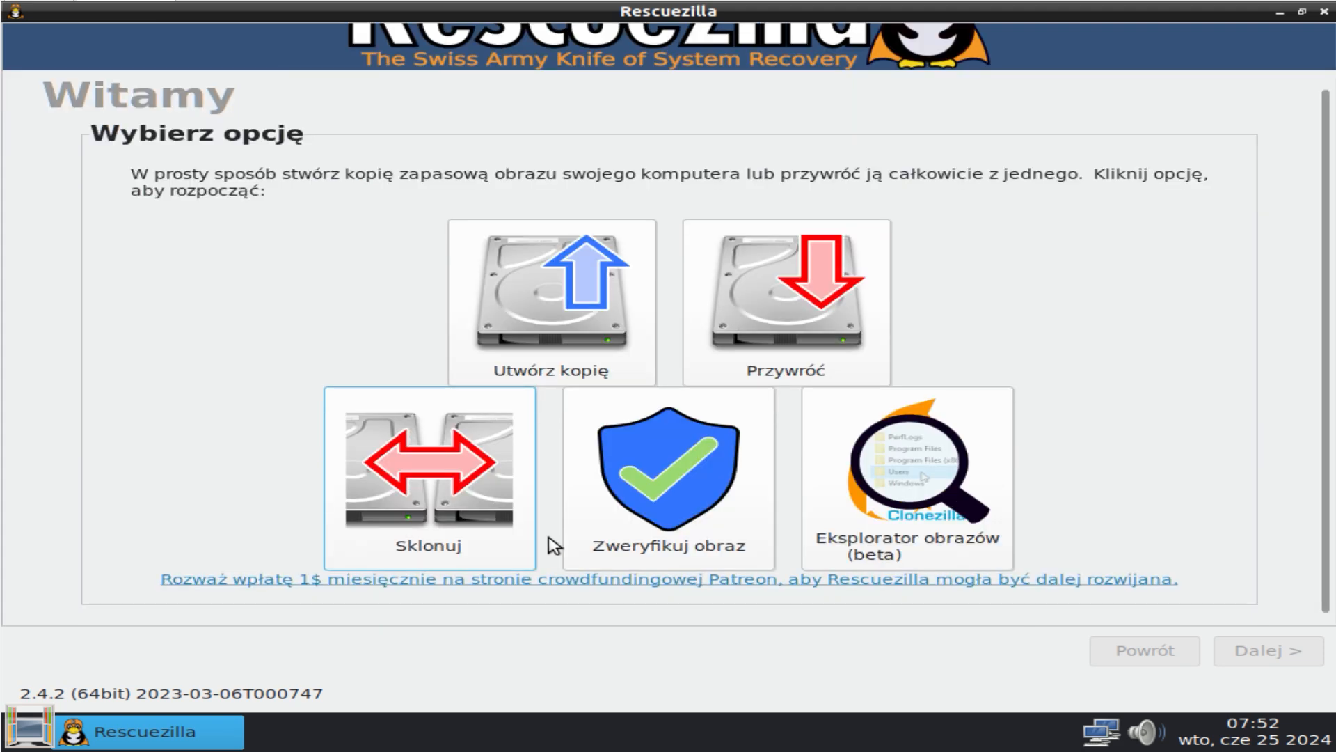
left_click(480, 524)
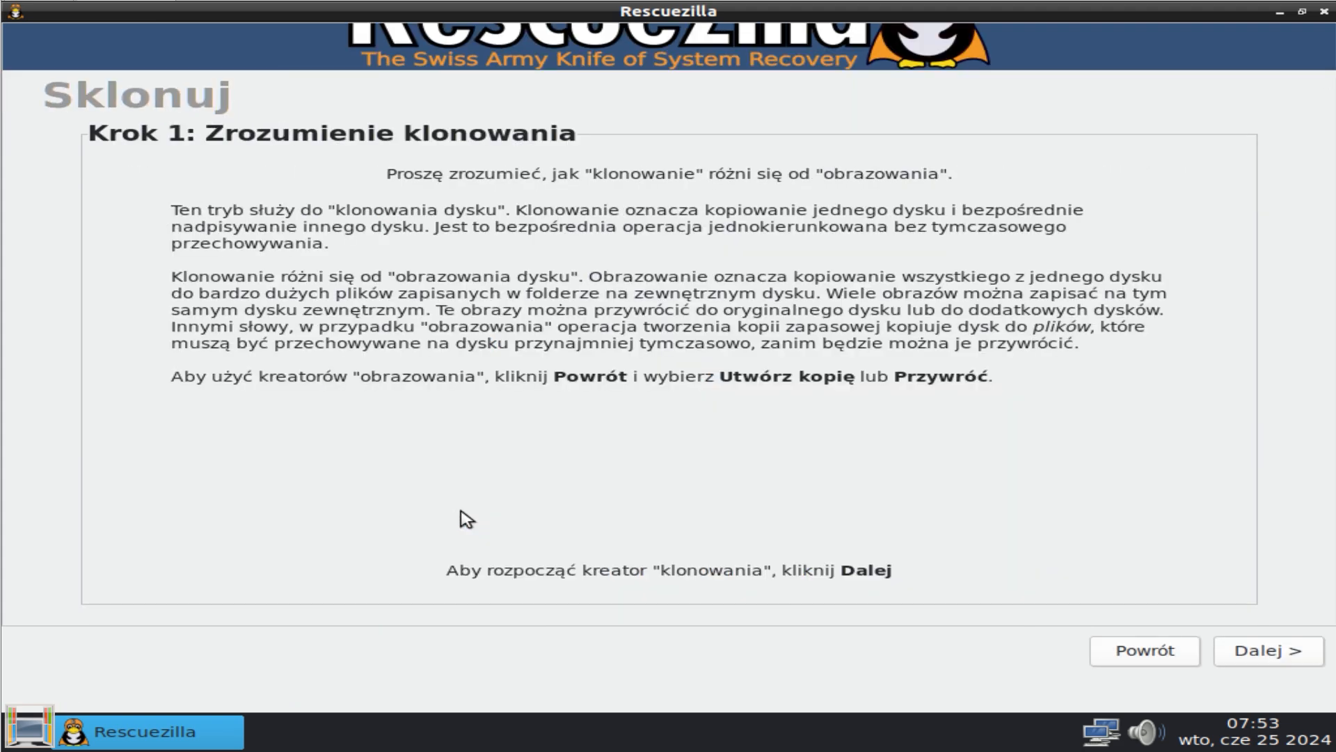
left_click(1279, 657)
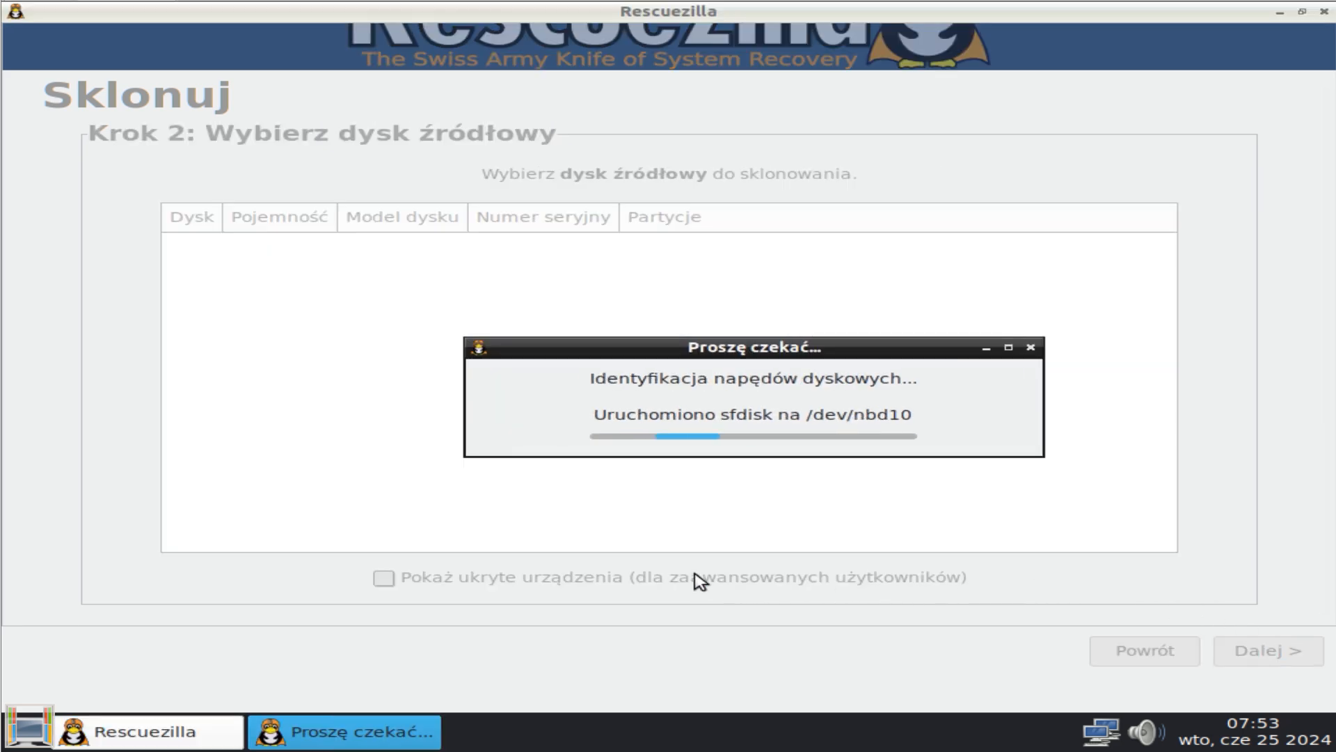
left_click(269, 293)
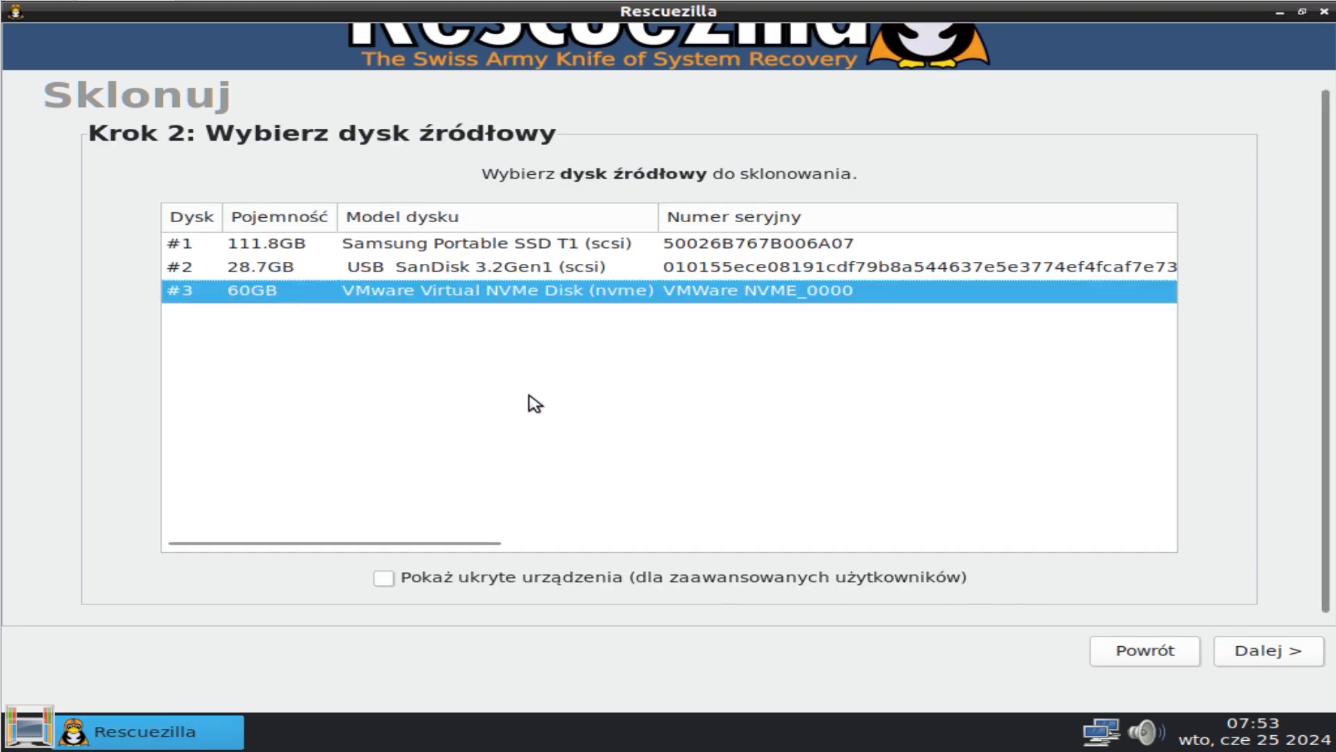
Choose the 111.8GB Samsung Portable SSD T1 as the destination disk and accept cloning all partitions with the partition table overwritten.
left_click(1271, 650)
left_click(386, 249)
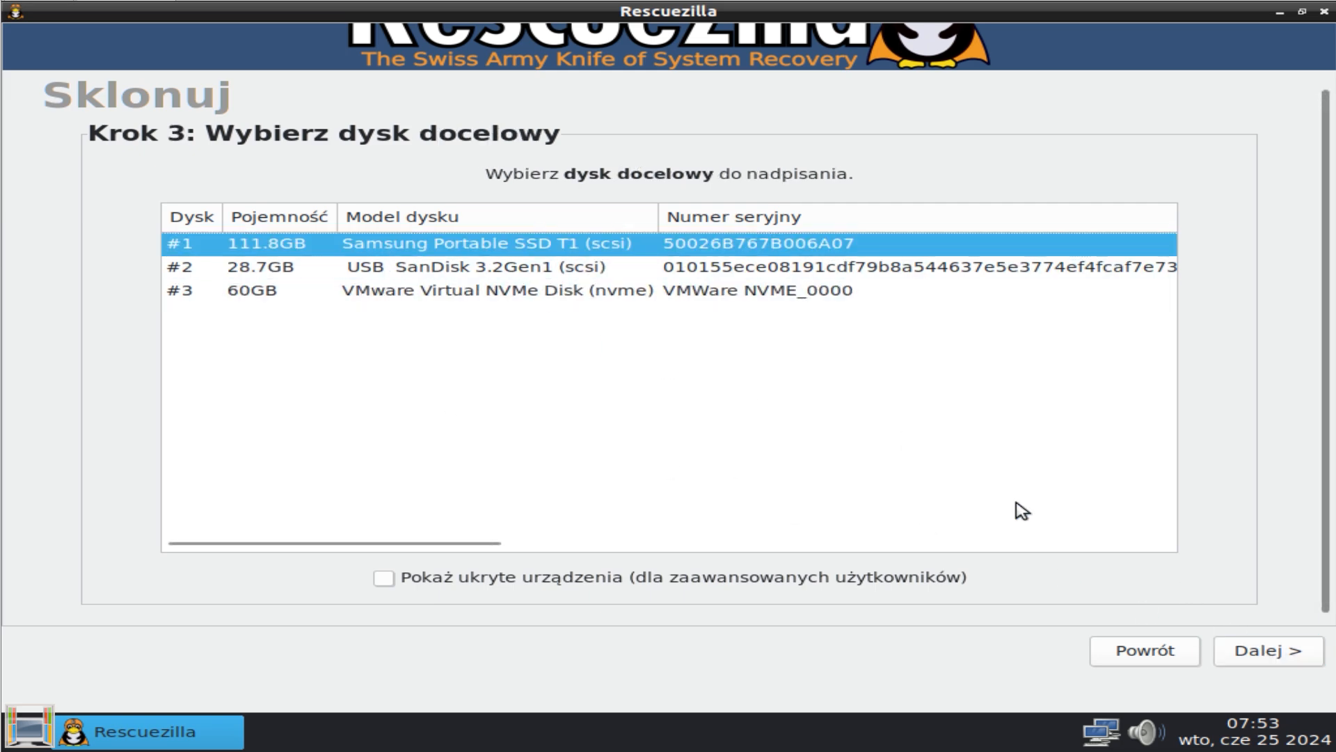
left_click(1270, 653)
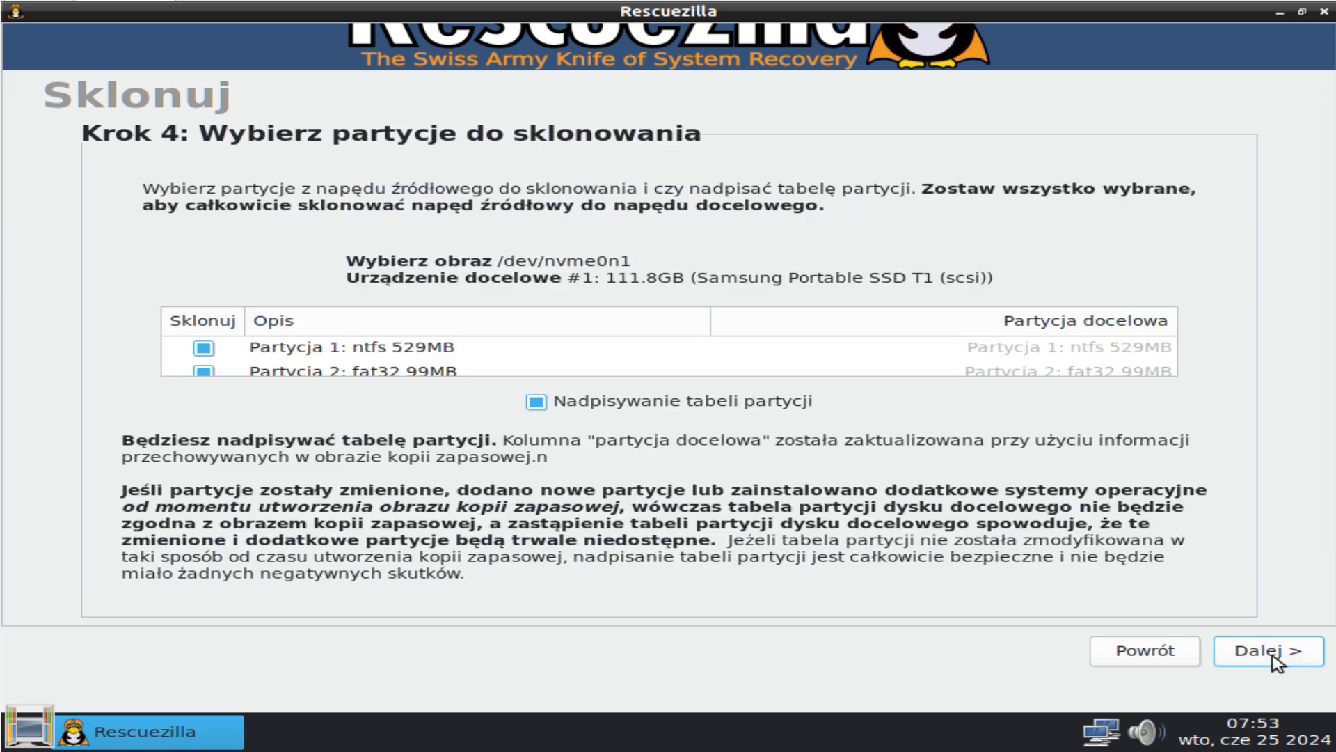
left_click(1271, 652)
Confirm the cloning configuration, start cloning onto /dev/sda, and set the action after successful completion to Restartuj.
scroll(1030, 581, "down", 2)
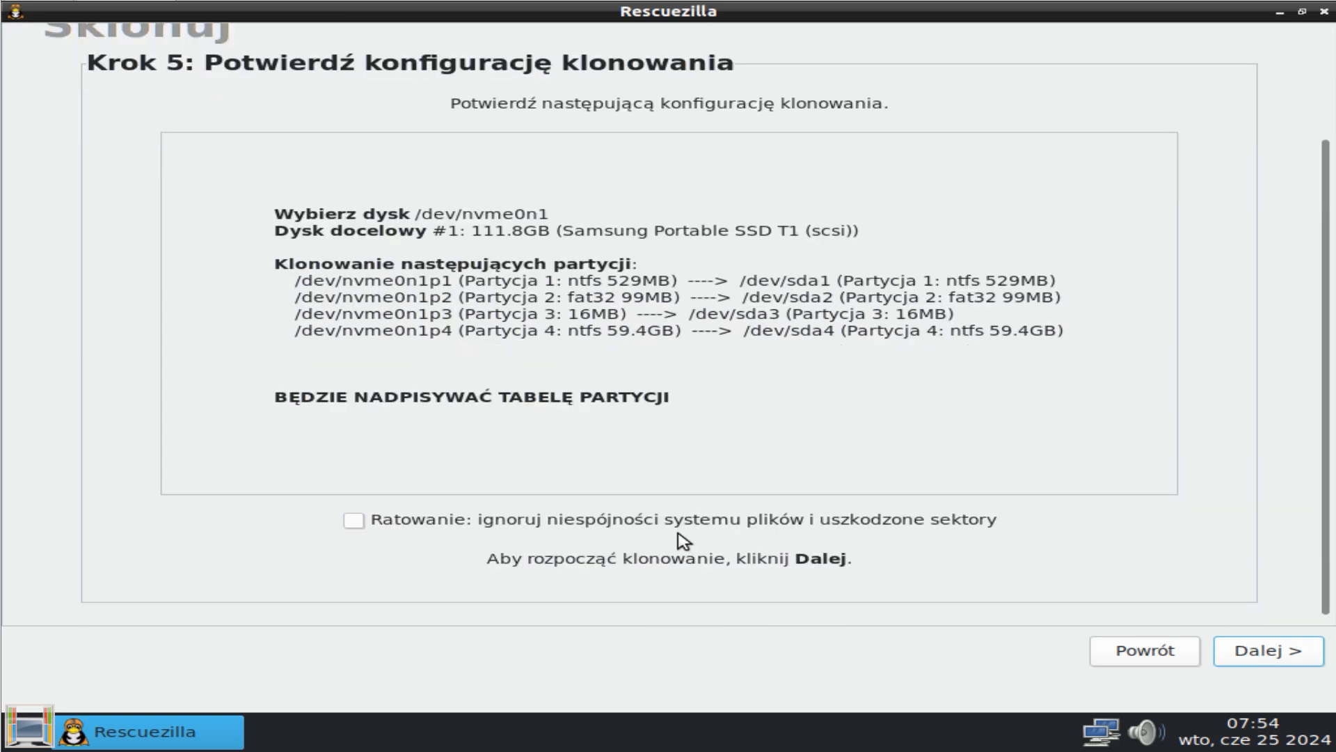
left_click(1268, 650)
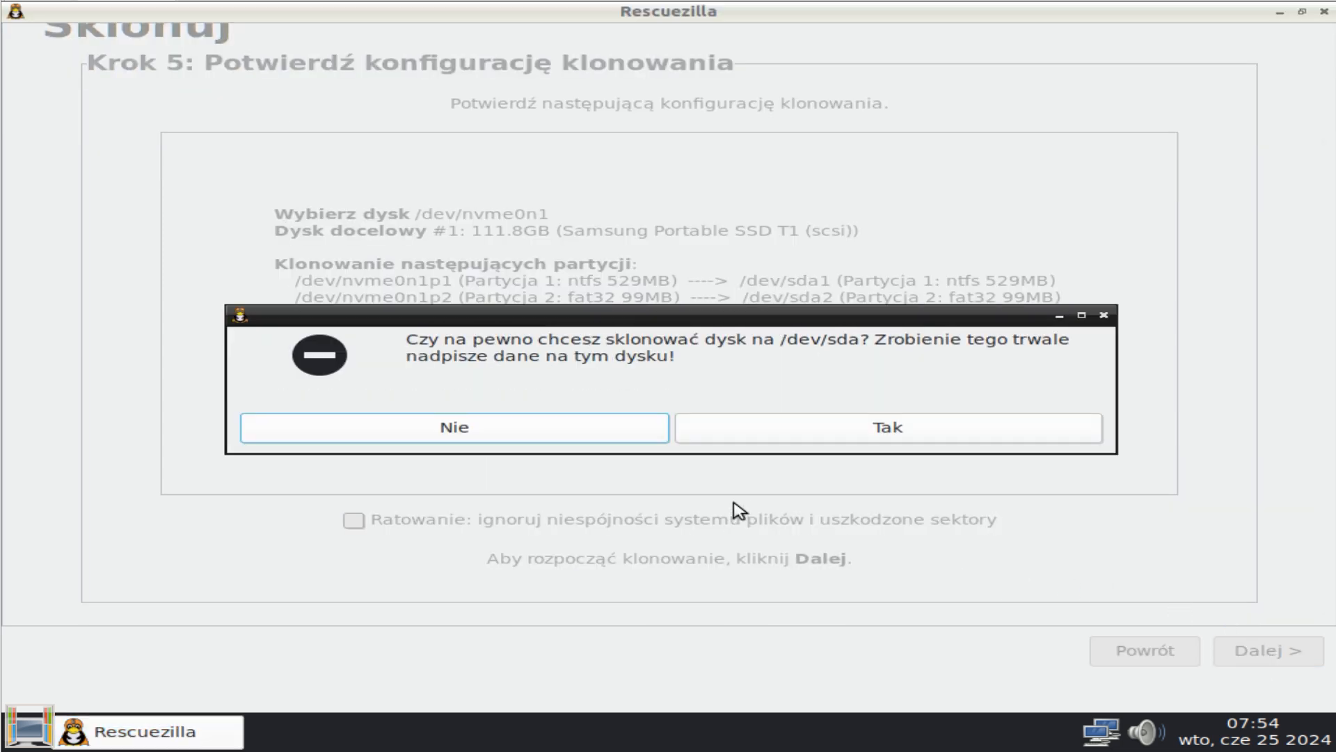
left_click(898, 437)
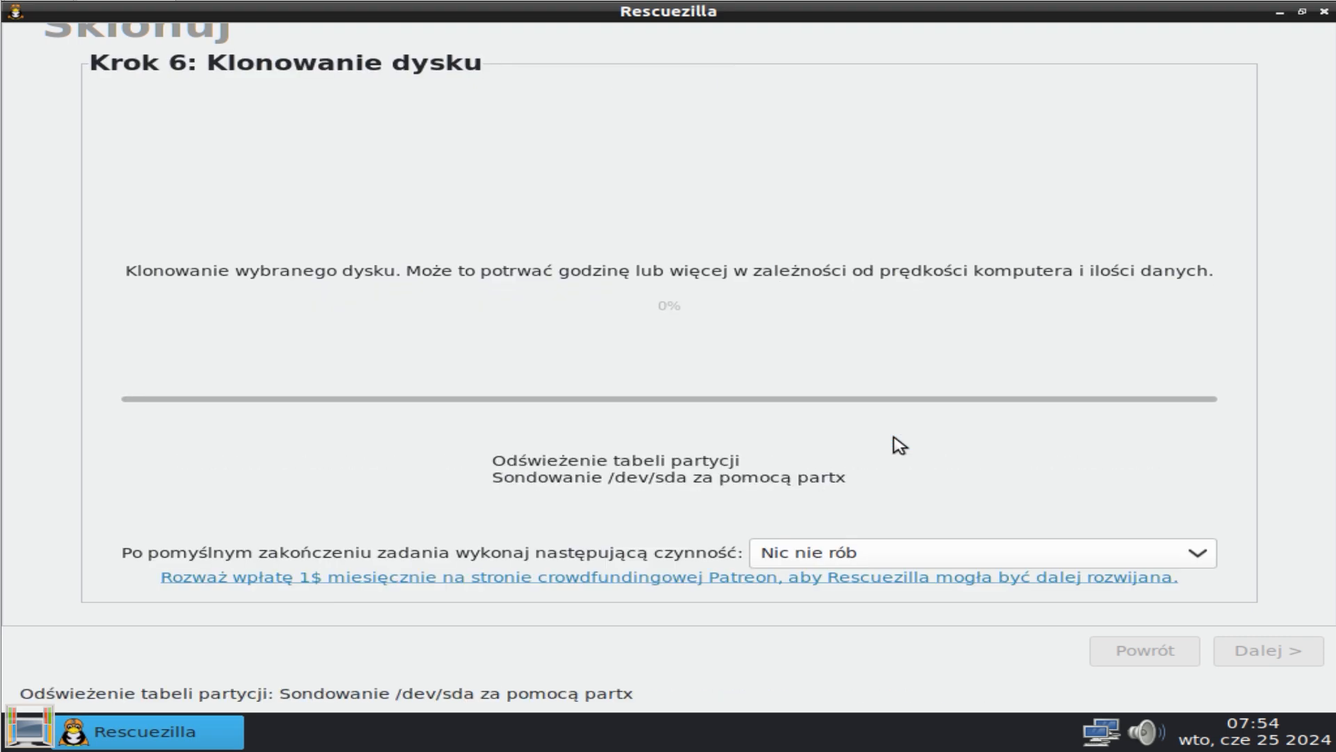
left_click(1200, 554)
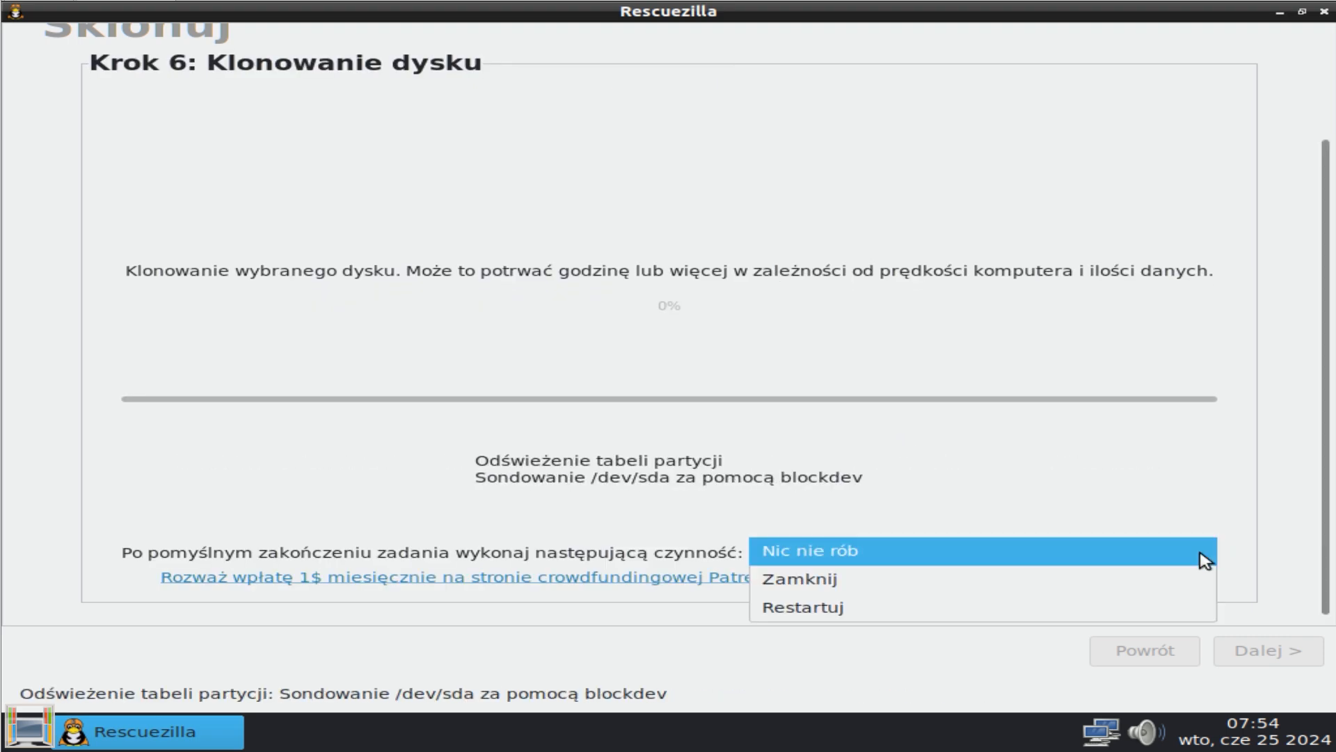
left_click(1083, 609)
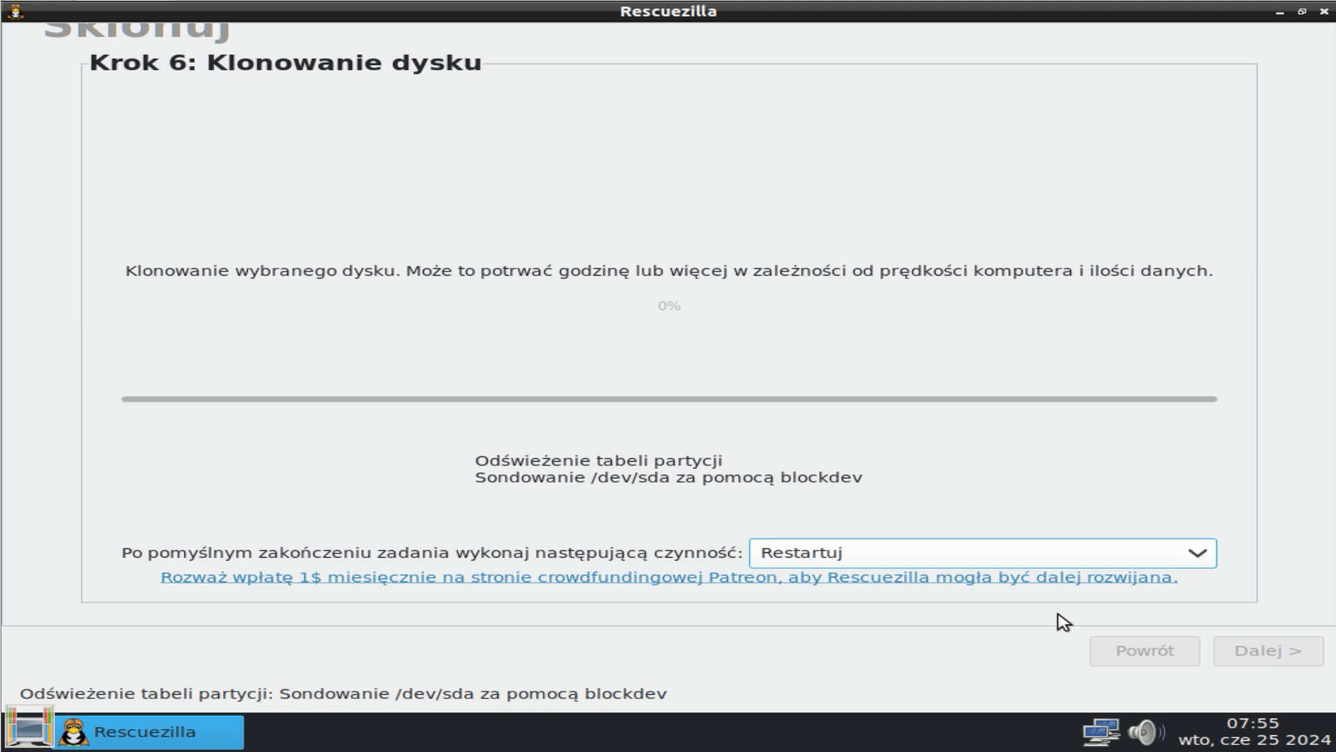